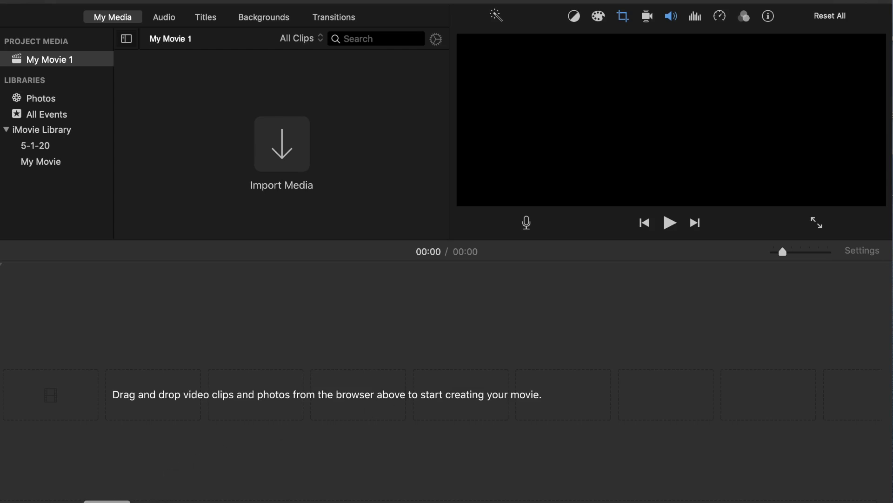
Switch to Finder and open the 2020-0524 folder inside Movies > Sunday Lounge Original Components, keeping the media browser uncovered
left_click(107, 502)
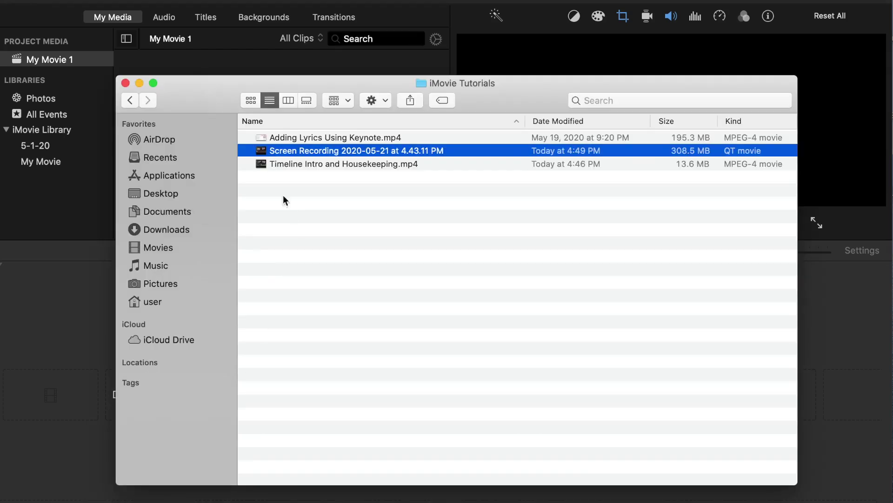
left_click(187, 214)
left_click_drag(389, 77, 320, 117)
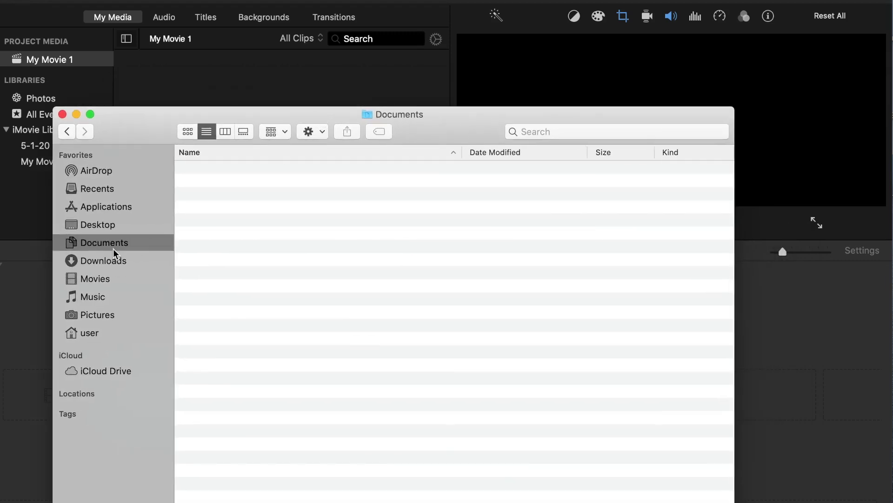
left_click(100, 279)
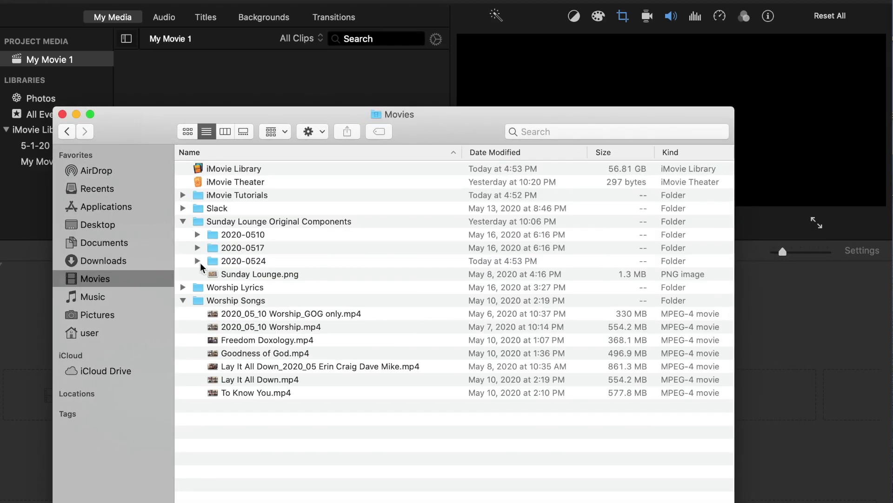
double_click(272, 260)
left_click_drag(326, 114, 326, 236)
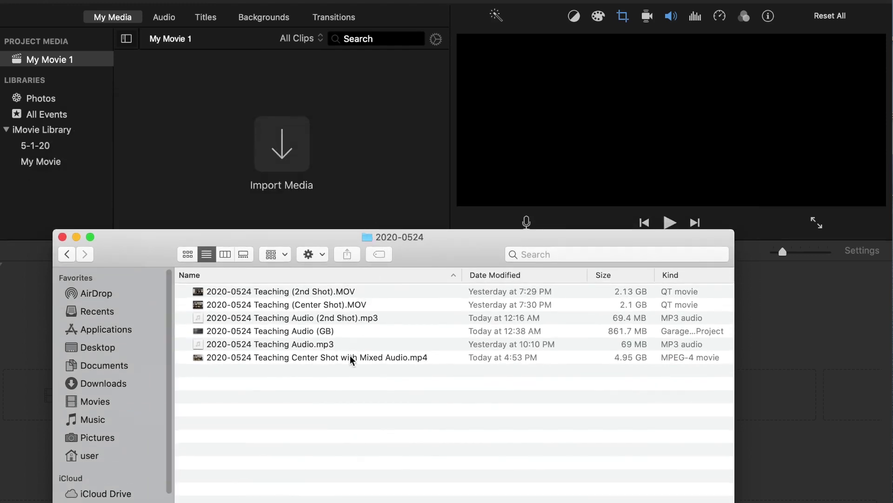
Import "2020-0524 Teaching Center Shot with Mixed Audio.mp4" and "2020-0524 Teaching (2nd Shot).MOV" from Finder into My Movie 1
left_click_drag(349, 357, 286, 153)
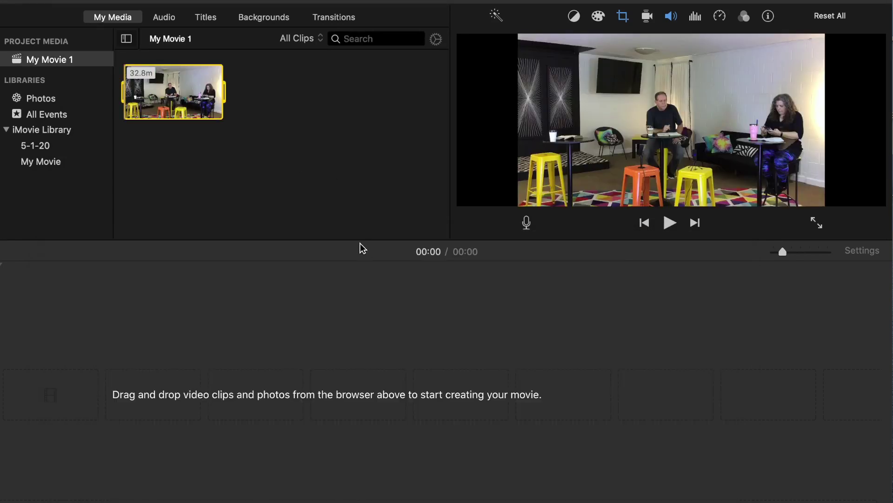
key("super+Tab")
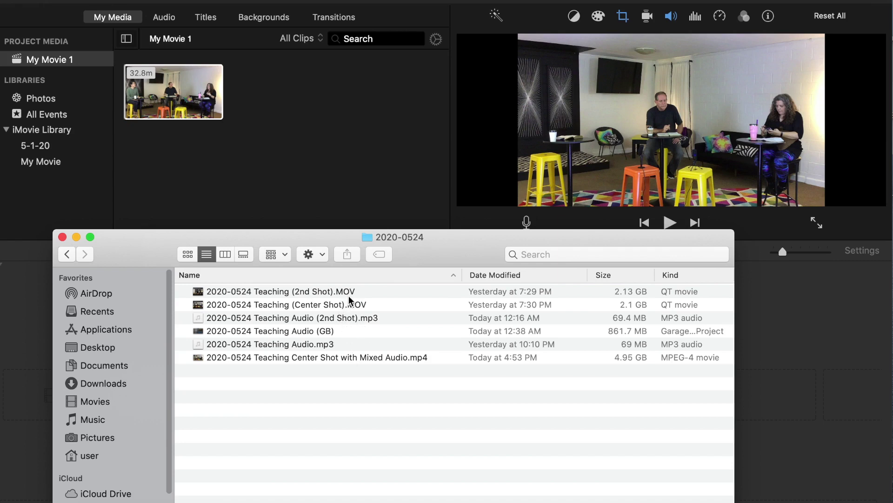
left_click_drag(352, 296, 321, 148)
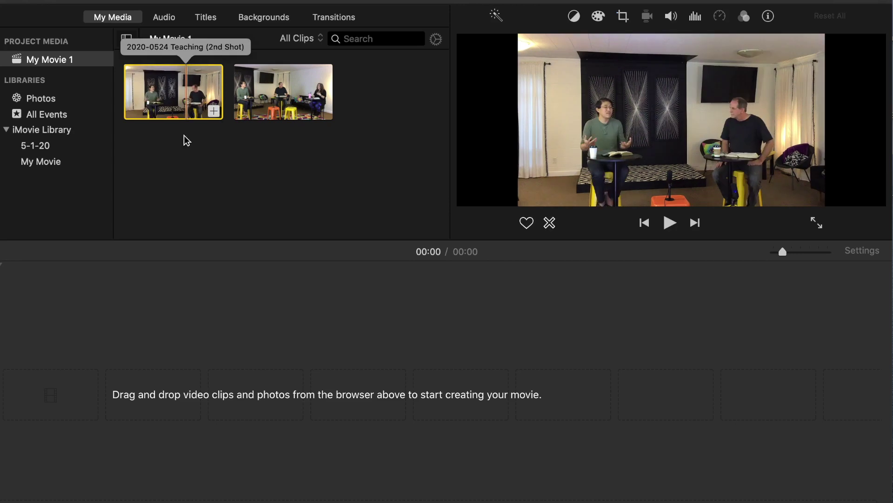
Place the center shot clip in the empty timeline and add the 2nd shot above its beginning as a cutaway
left_click(294, 99)
left_click_drag(294, 99, 138, 394)
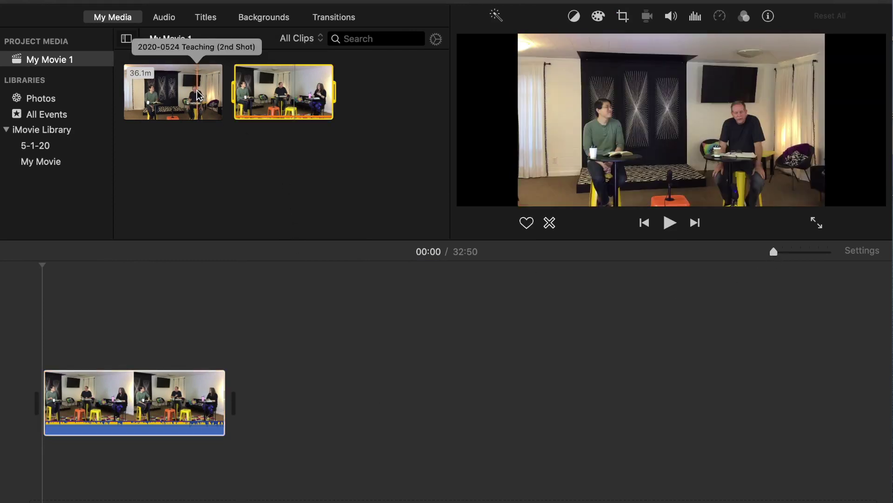
left_click_drag(197, 94, 46, 321)
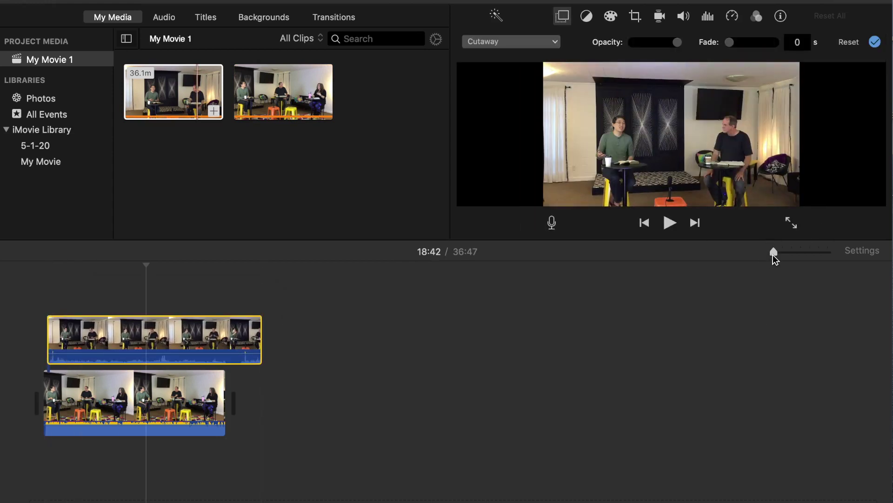
Move the 2nd shot cutaway earlier above the center shot, to just after the start, to bring their audio waveforms closer together
left_click_drag(772, 255, 789, 252)
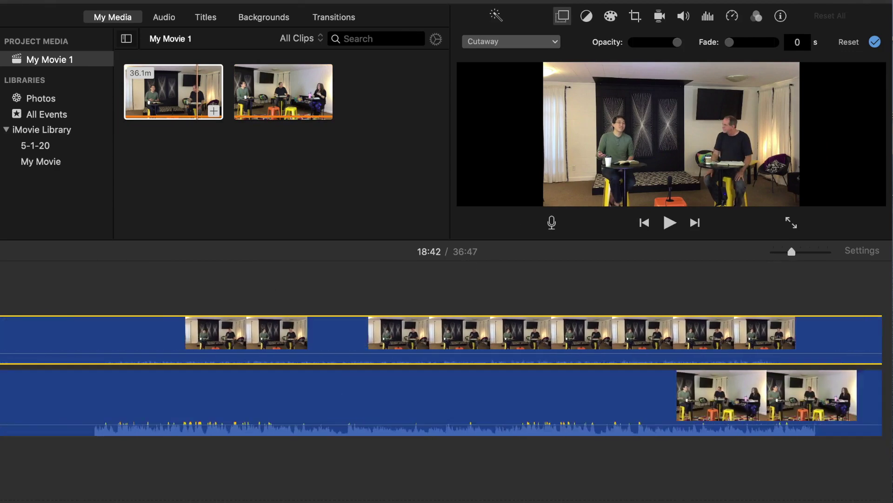
left_click_drag(93, 500, 24, 499)
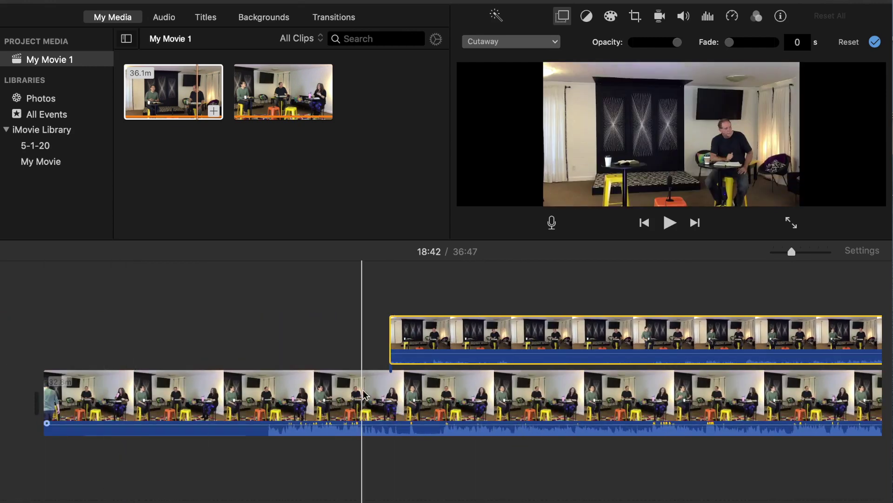
left_click(178, 398)
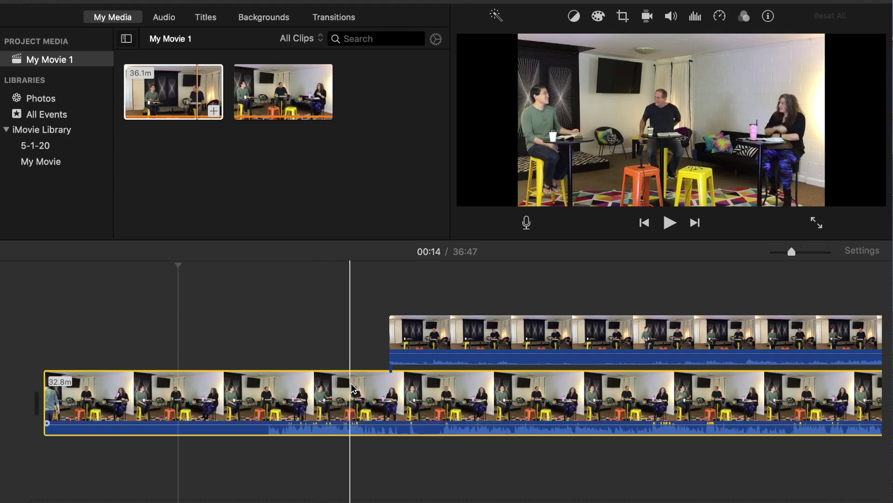
left_click(467, 346)
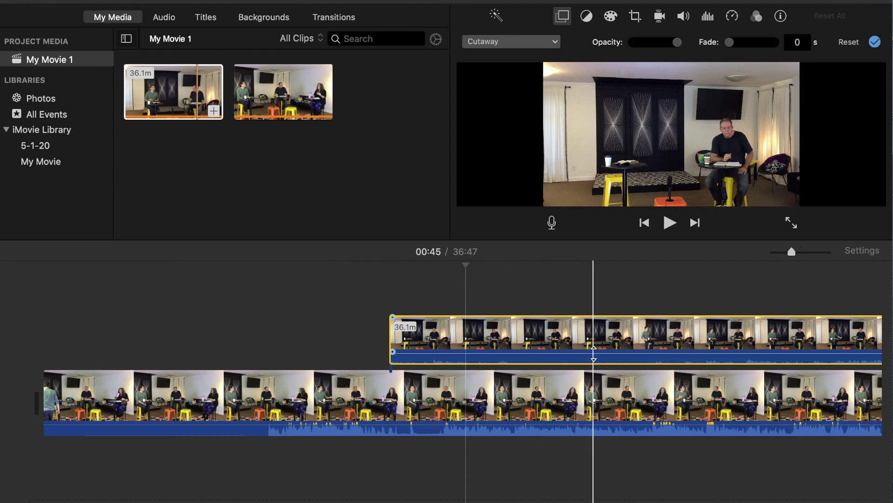
left_click_drag(616, 344, 590, 346)
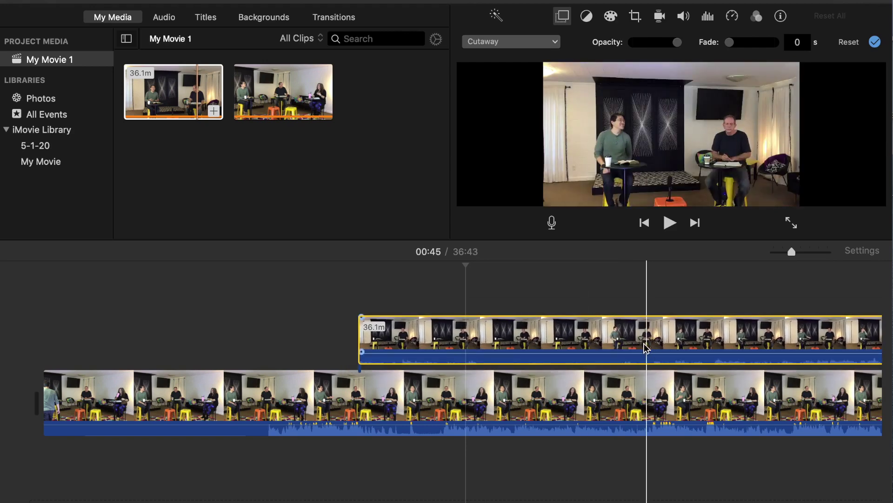
left_click_drag(677, 353, 498, 343)
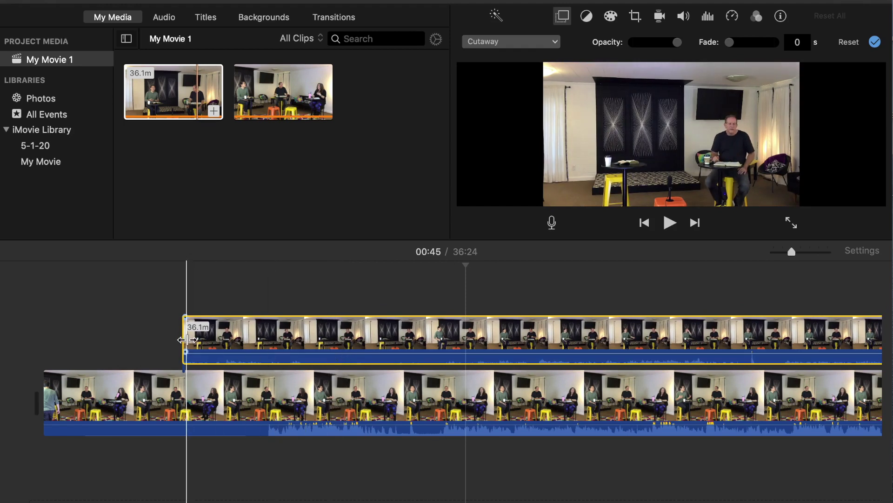
left_click_drag(185, 338, 177, 355)
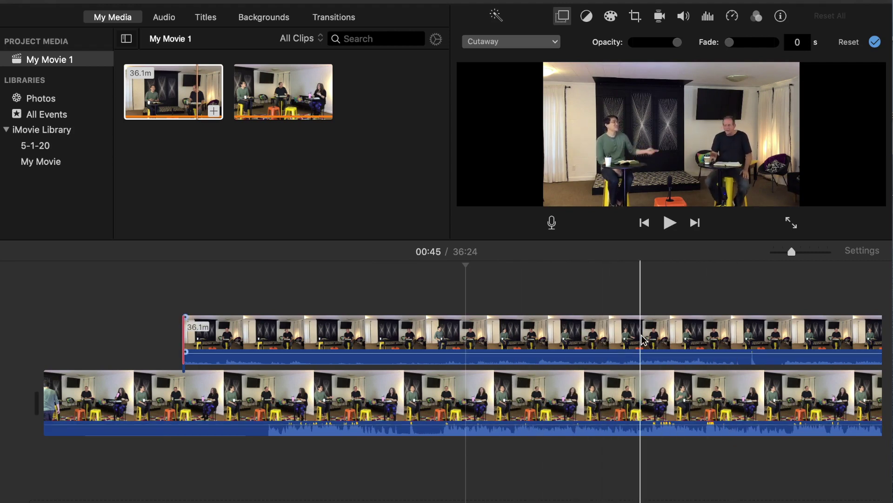
left_click_drag(519, 354, 519, 352)
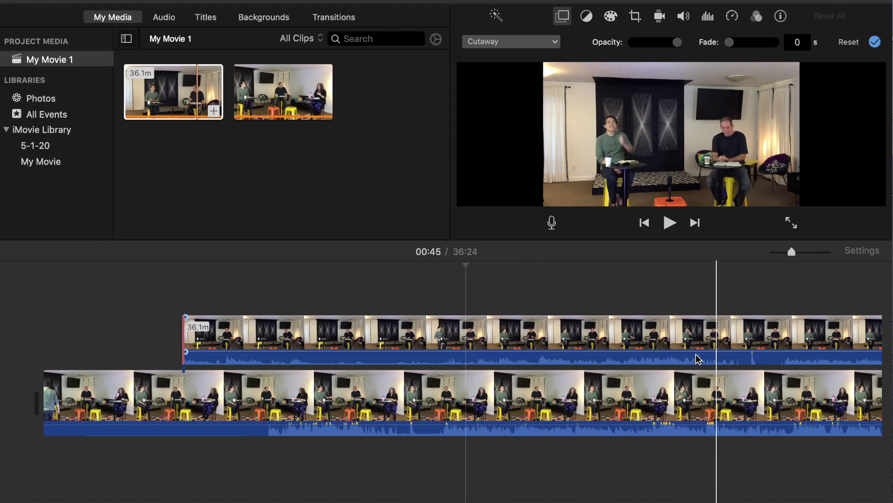
left_click_drag(697, 357, 621, 363)
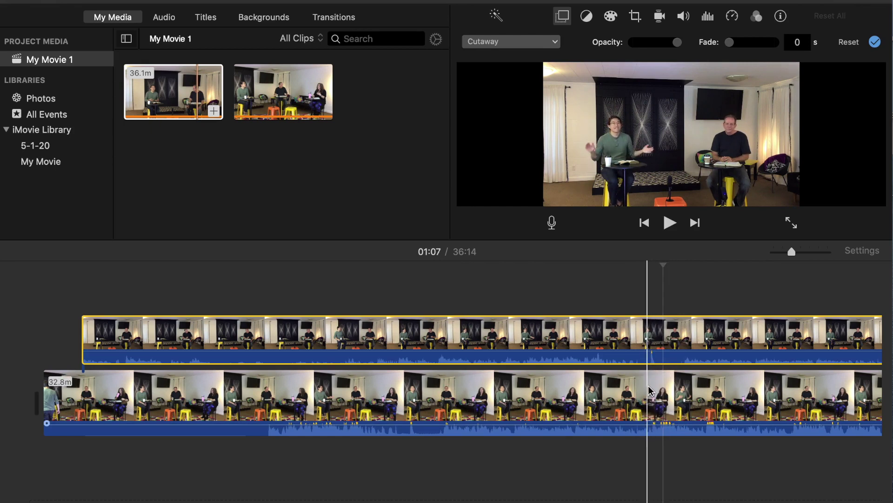
Compare matching audio points in both clips, trim the cutaway's unneeded beginning, and shift it earlier to roughly align the waveforms
left_click(648, 432)
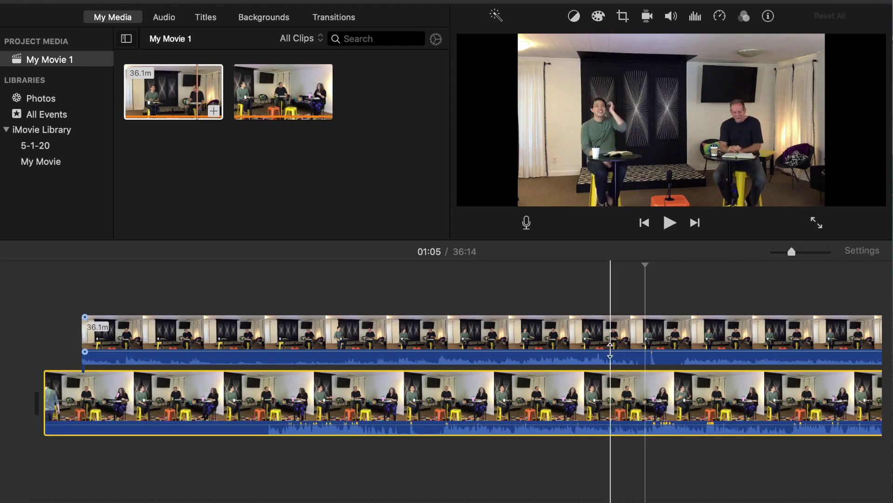
left_click(611, 349)
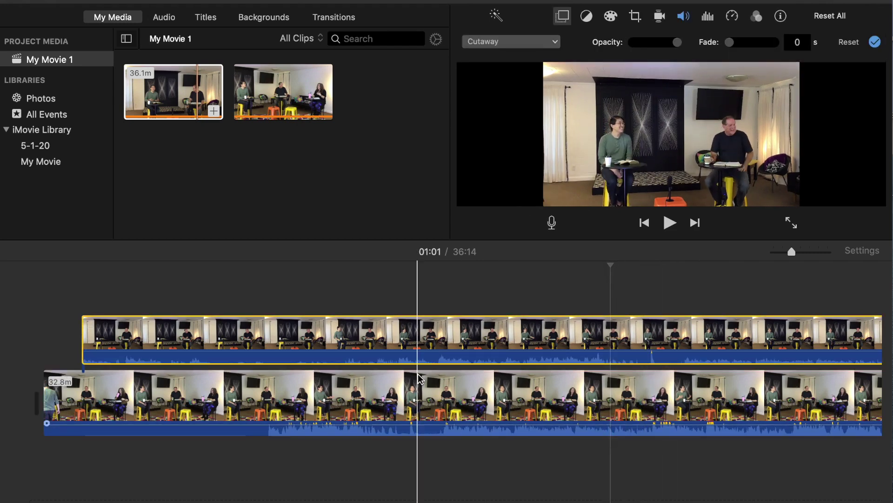
left_click(408, 396)
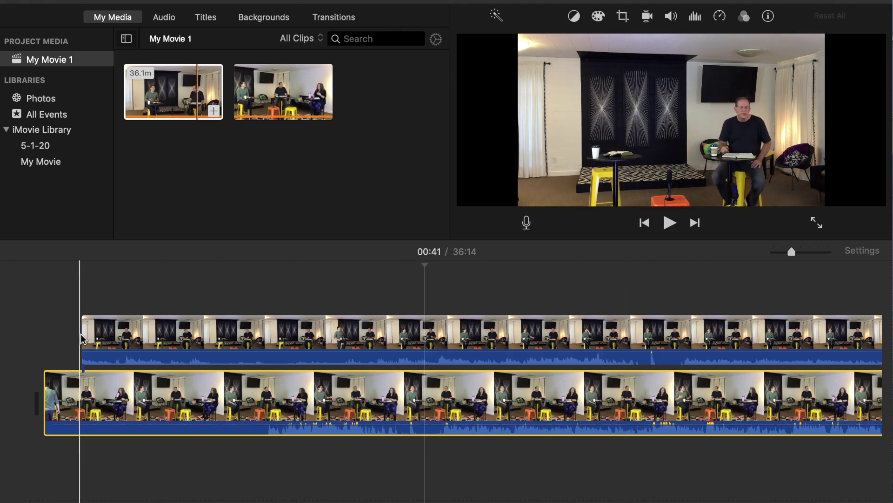
left_click(97, 335)
left_click_drag(97, 335, 509, 336)
left_click_drag(751, 333, 507, 335)
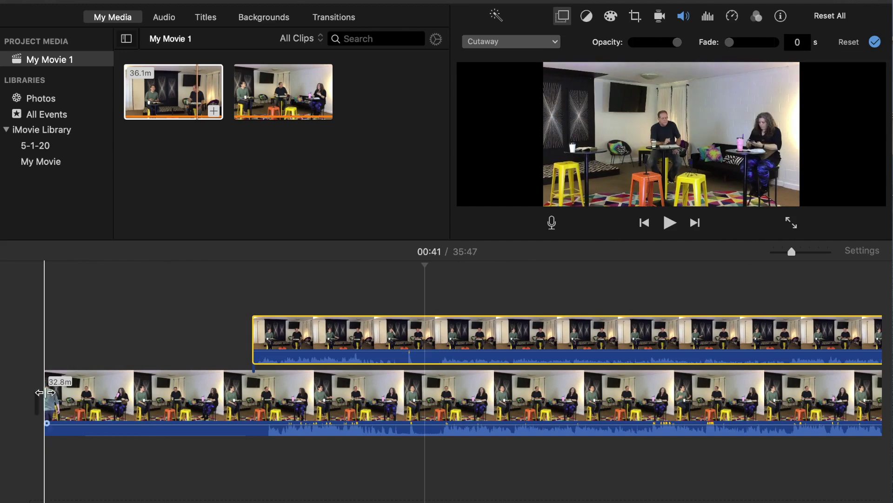
Trim the unneeded beginning off the center shot and a little more off the cutaway's start
left_click_drag(45, 392, 266, 407)
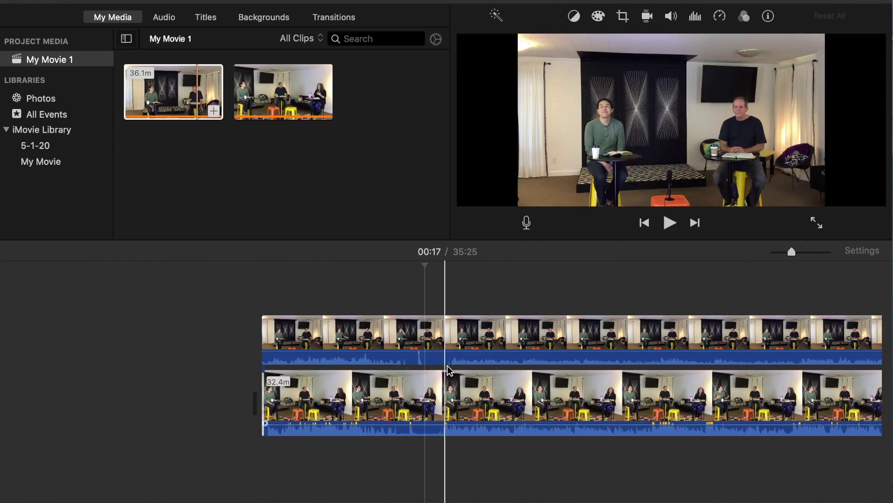
left_click_drag(261, 339, 287, 339)
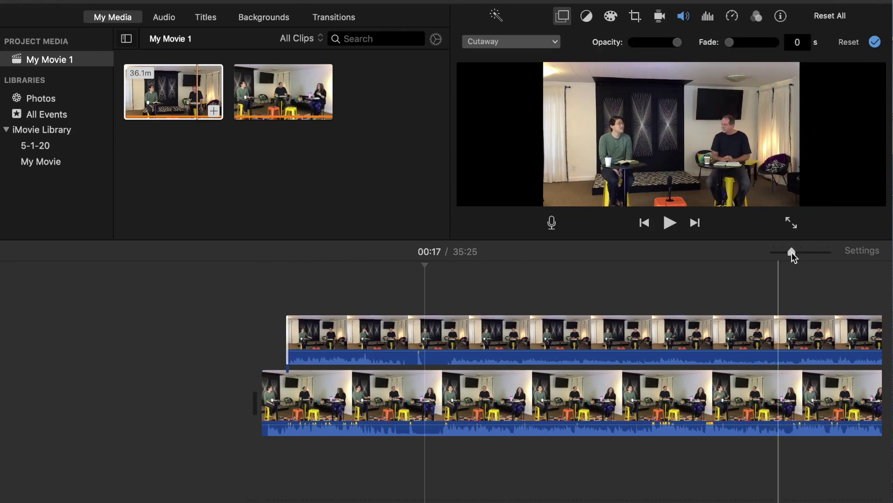
Fine-align the cutaway's audio spike with the matching spike in the center shot at maximum timeline magnification, and check the sync by playback
left_click_drag(795, 252, 809, 253)
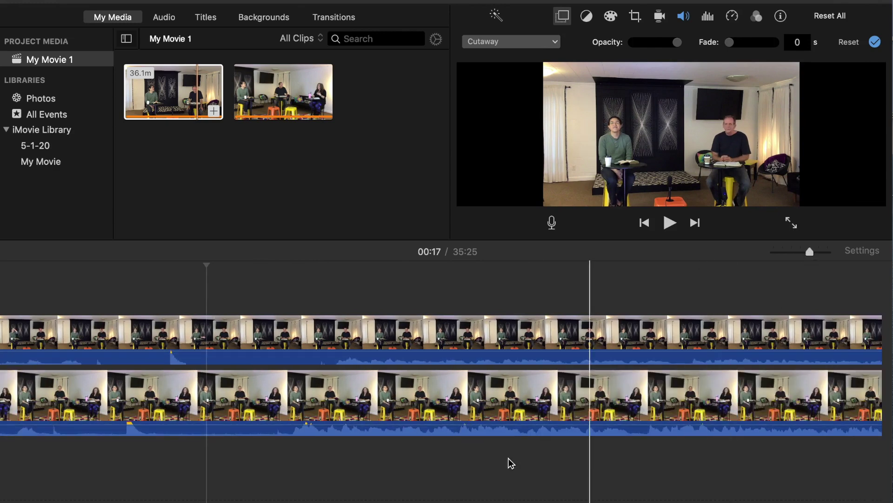
scroll(56, 354, "left", 10)
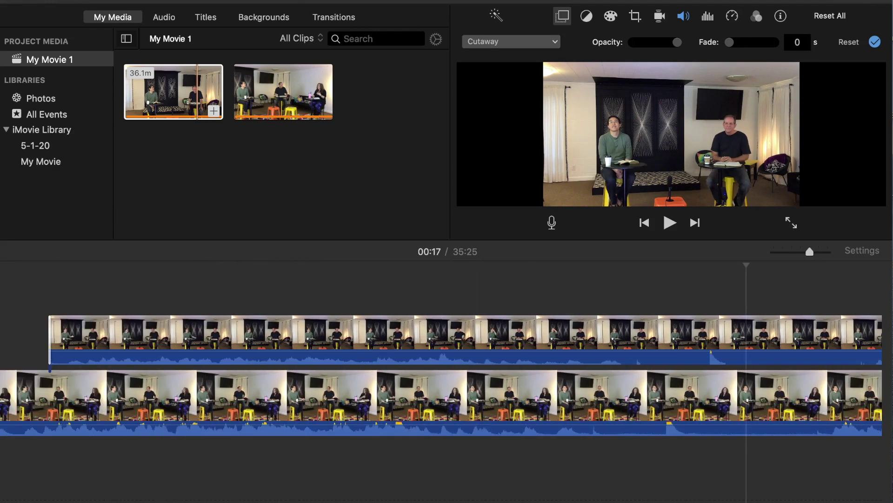
left_click(353, 304)
left_click_drag(813, 253, 828, 253)
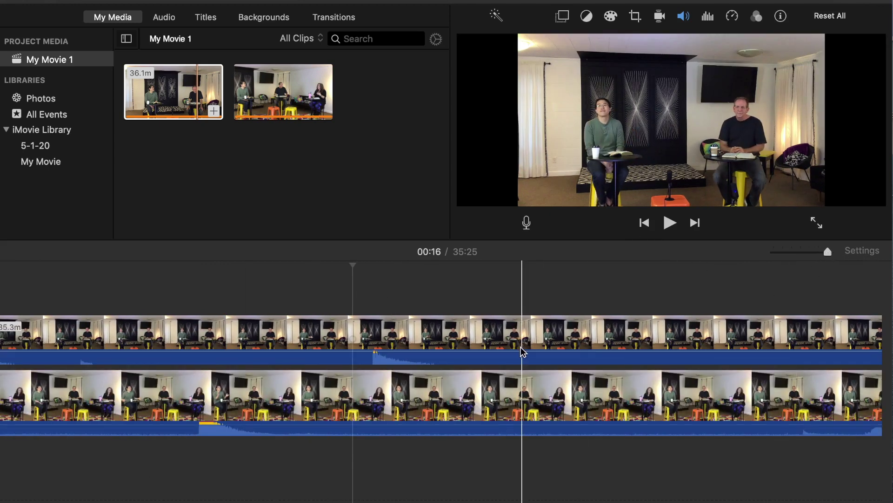
left_click(550, 339)
left_click_drag(549, 339, 404, 346)
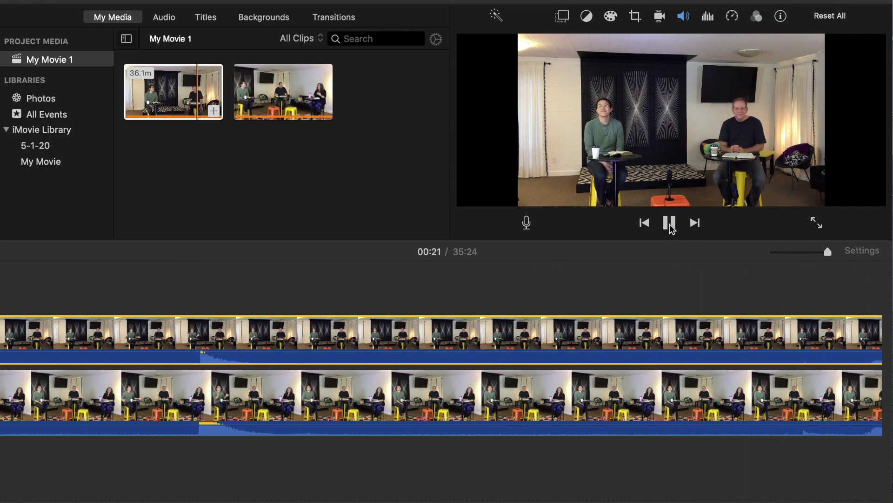
left_click(670, 223)
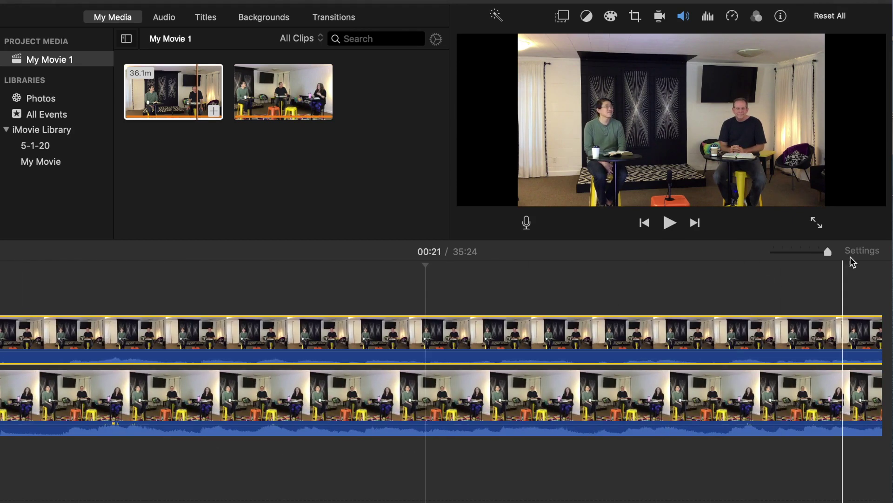
Look along both clips from the start to the end of the center shot, comparing how their audio waveforms line up
left_click_drag(832, 252, 785, 253)
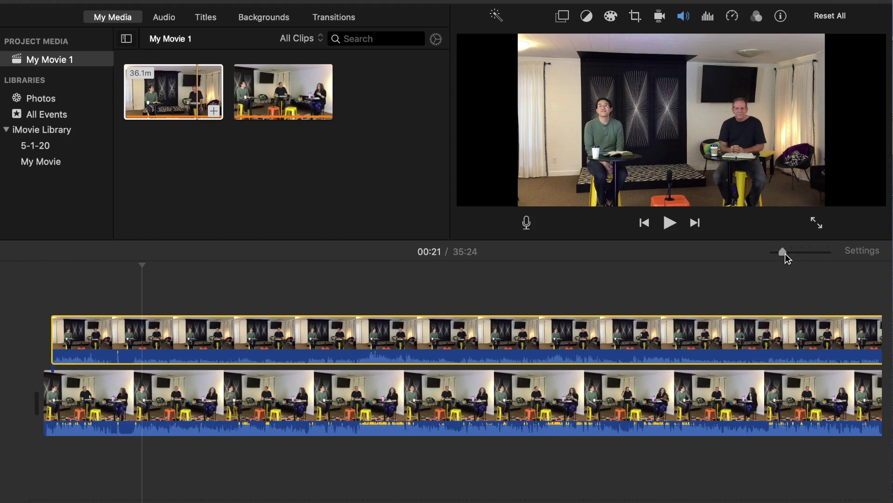
scroll(442, 375, "right", 10)
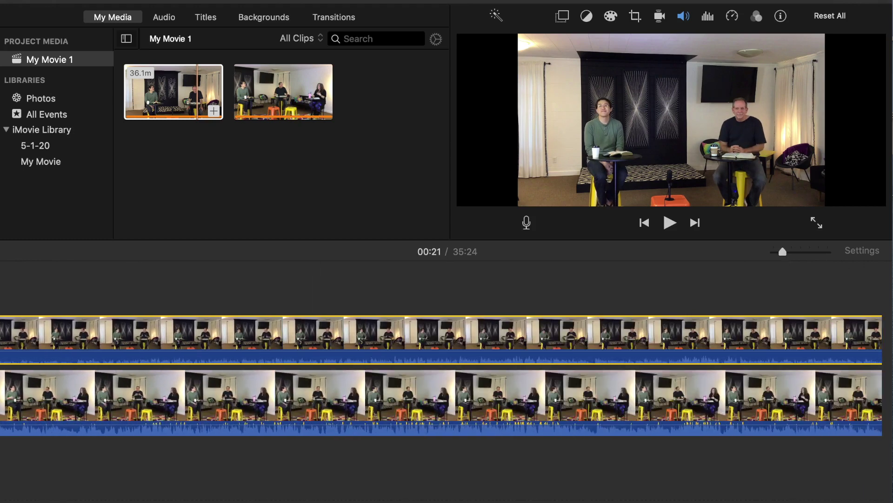
scroll(552, 395, "right", 1)
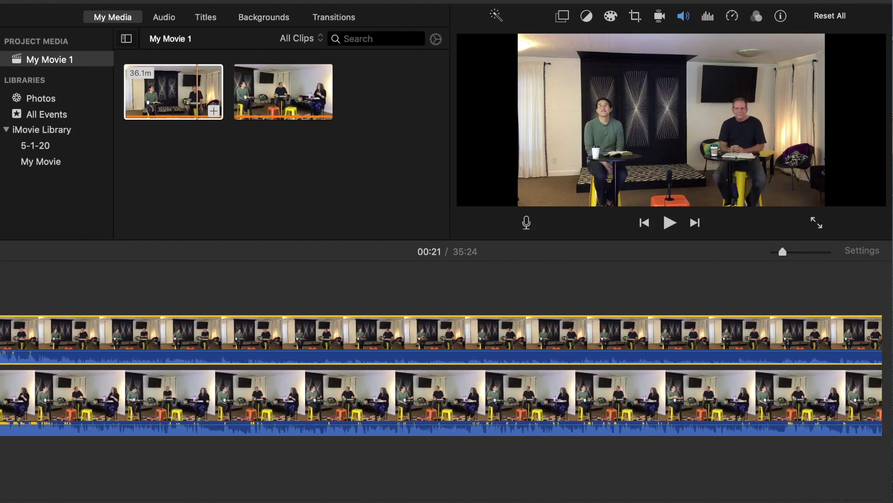
scroll(552, 395, "right", 3)
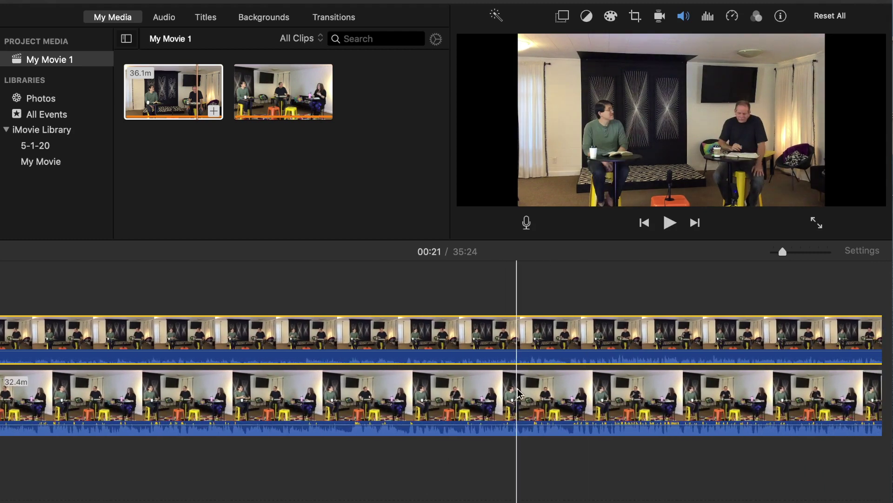
scroll(442, 375, "right", 2)
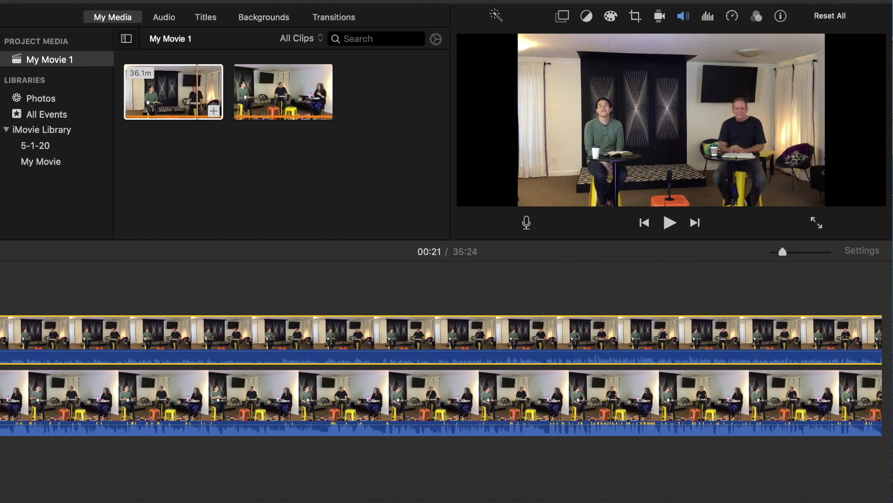
scroll(441, 374, "right", 5)
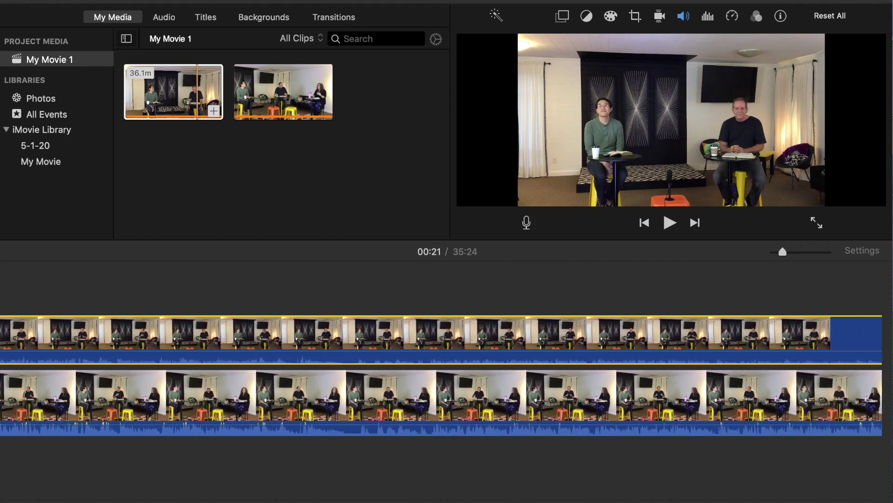
scroll(760, 494, "right", 8)
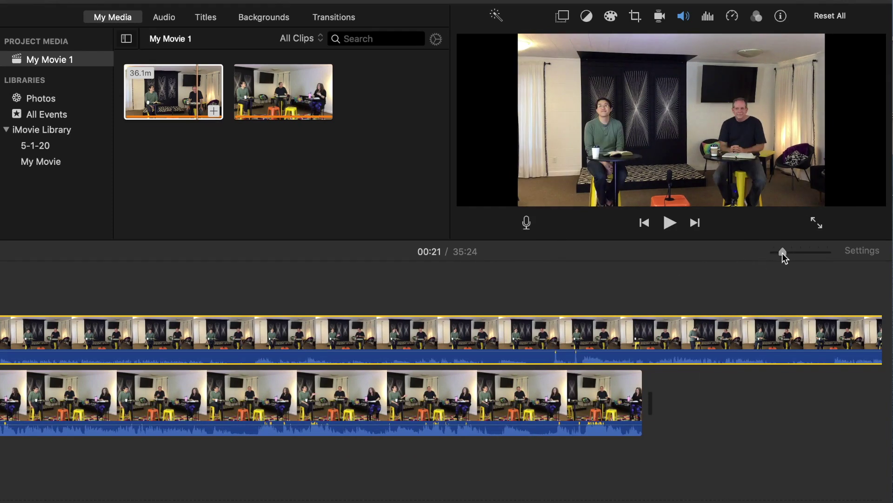
left_click_drag(783, 253, 789, 252)
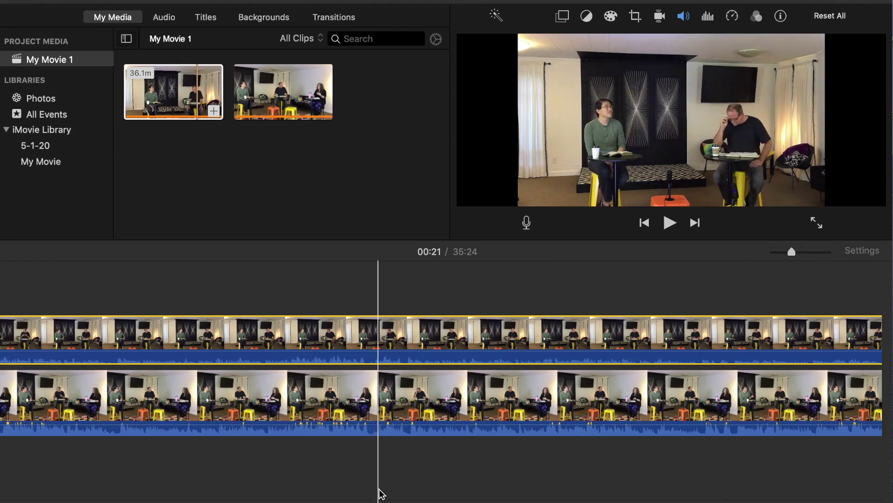
scroll(381, 493, "left", 5)
scroll(441, 374, "left", 5)
scroll(441, 375, "left", 5)
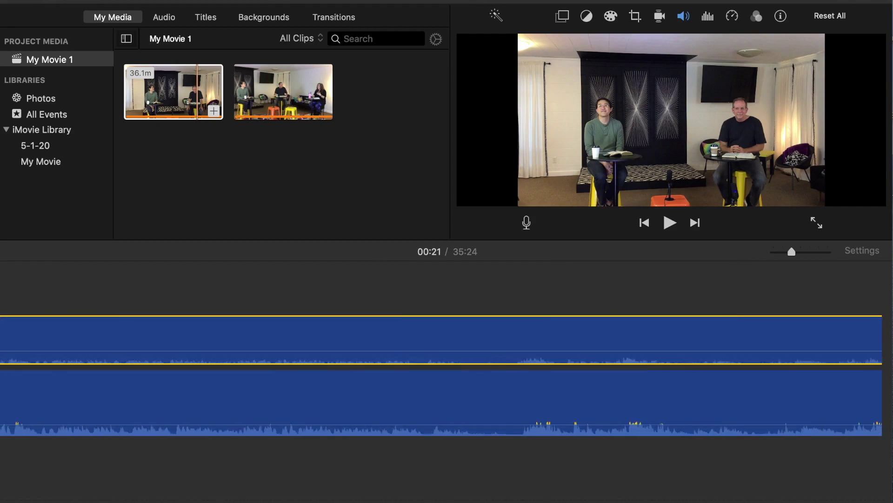
scroll(793, 400, "left", 5)
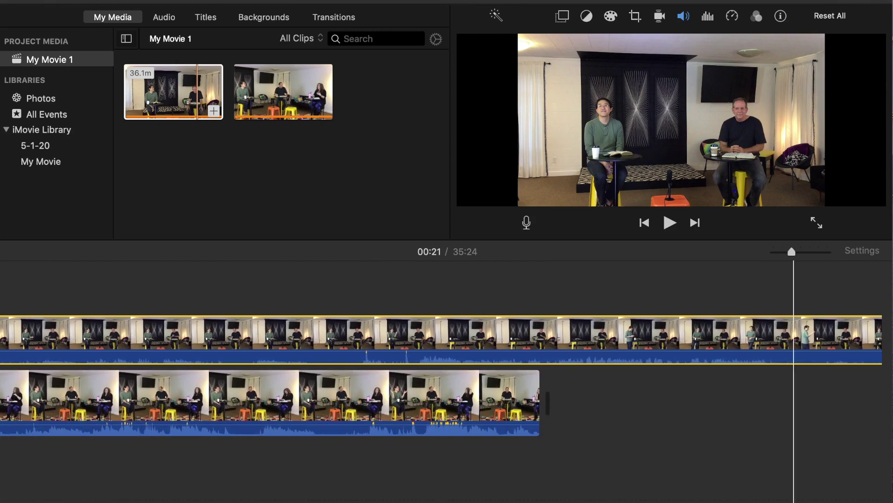
Play the section around 32:06 near the end of the center shot to check whether the two clips' audio is in sync
left_click(353, 463)
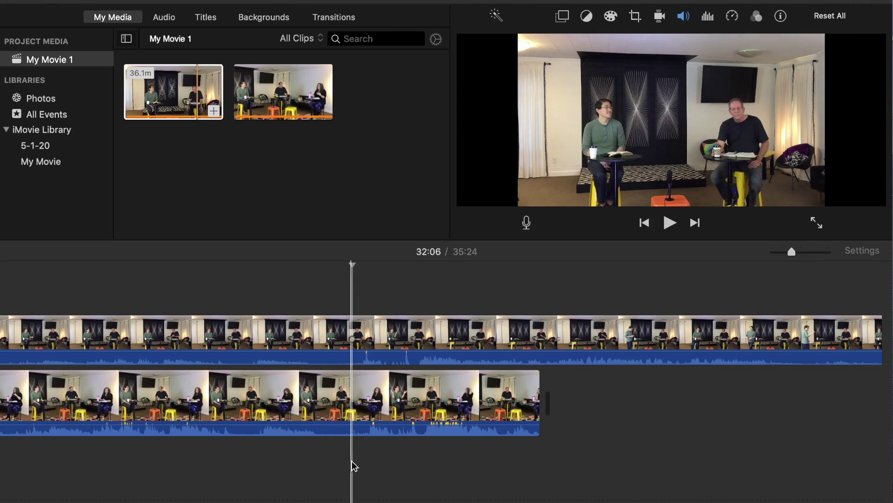
left_click_drag(795, 255, 812, 253)
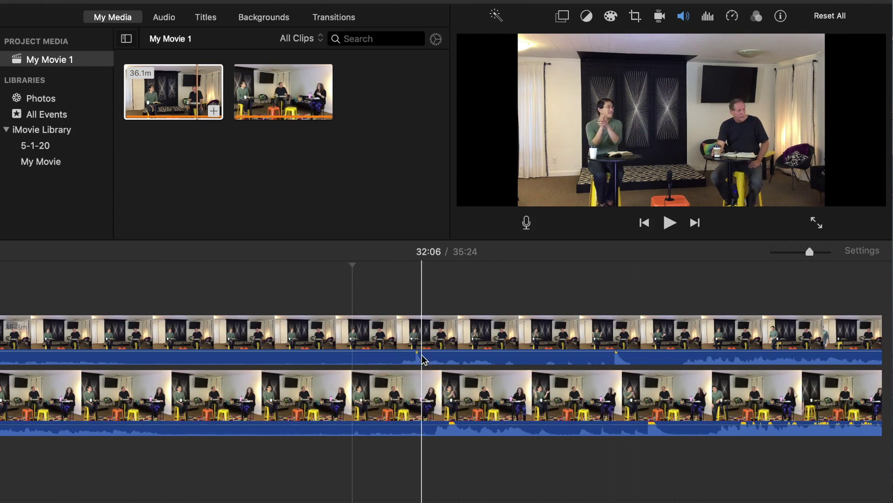
left_click(396, 310)
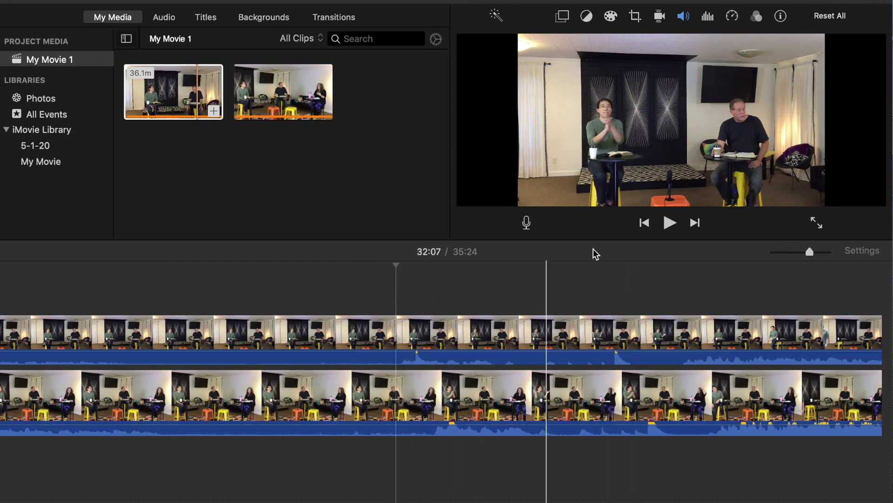
left_click(670, 226)
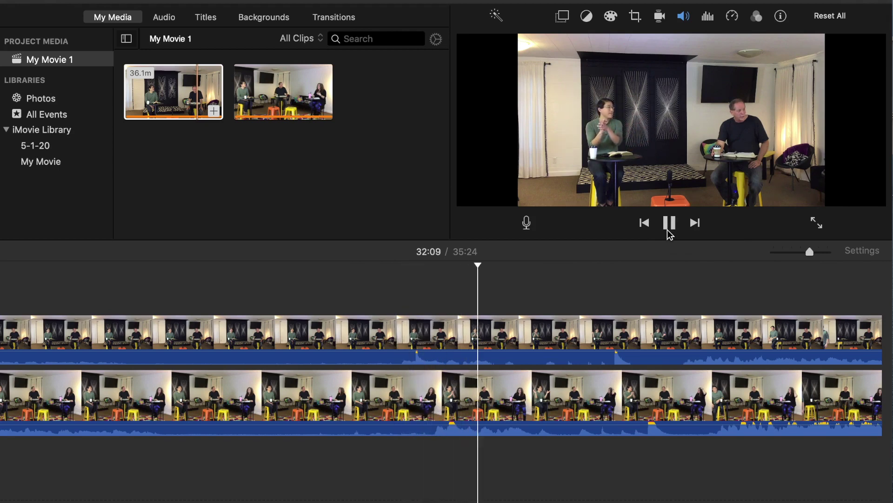
left_click(670, 224)
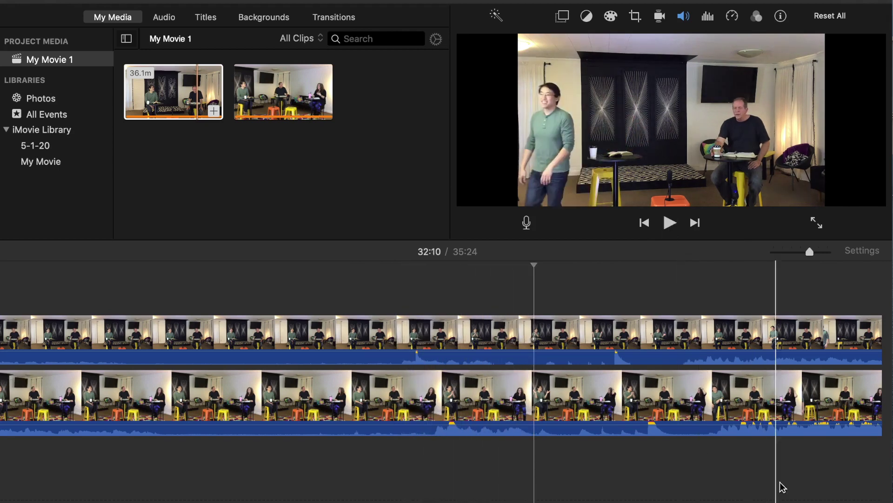
left_click(355, 363)
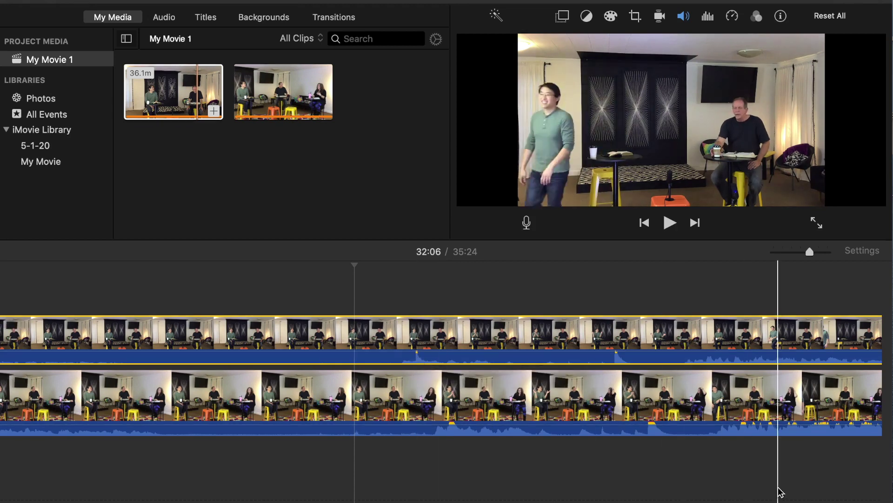
Place the playhead on the cutaway's audio spike and on the matching center shot spike to compare their positions
scroll(320, 416, "right", 10)
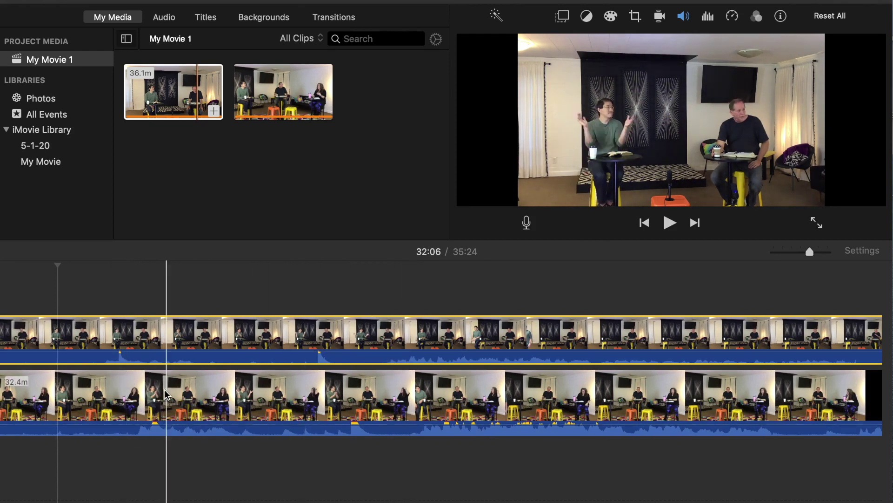
left_click(119, 388)
left_click(120, 387)
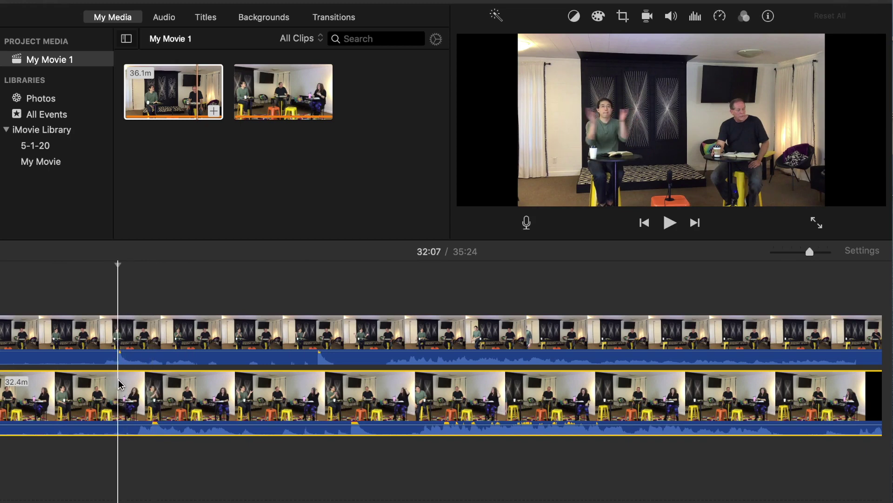
left_click(157, 387)
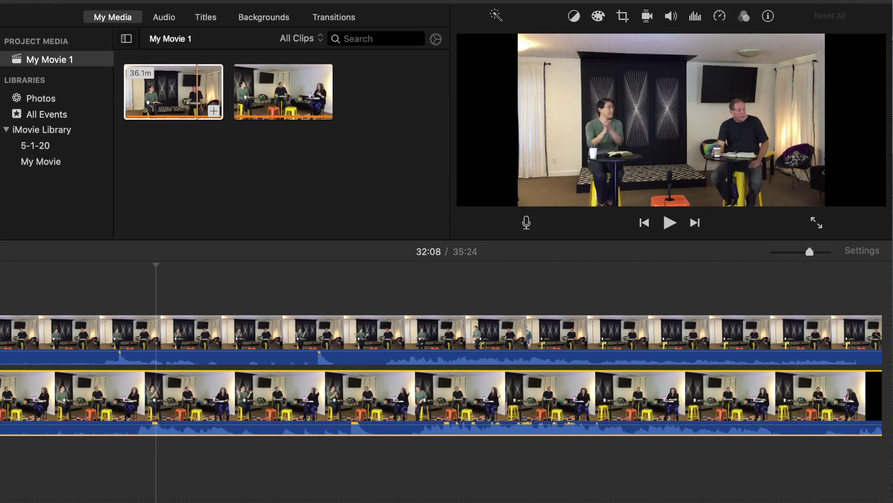
Select the 2nd shot cutaway and give it a custom speed of 101%
left_click(498, 329)
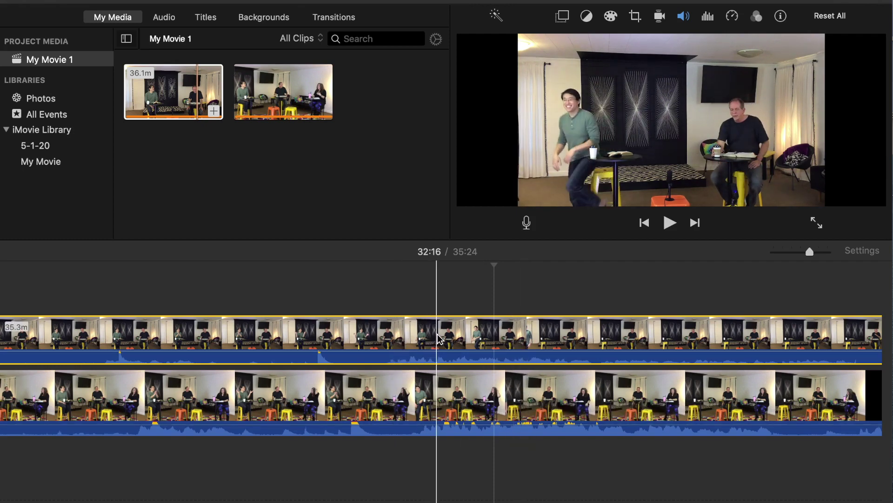
left_click(463, 338)
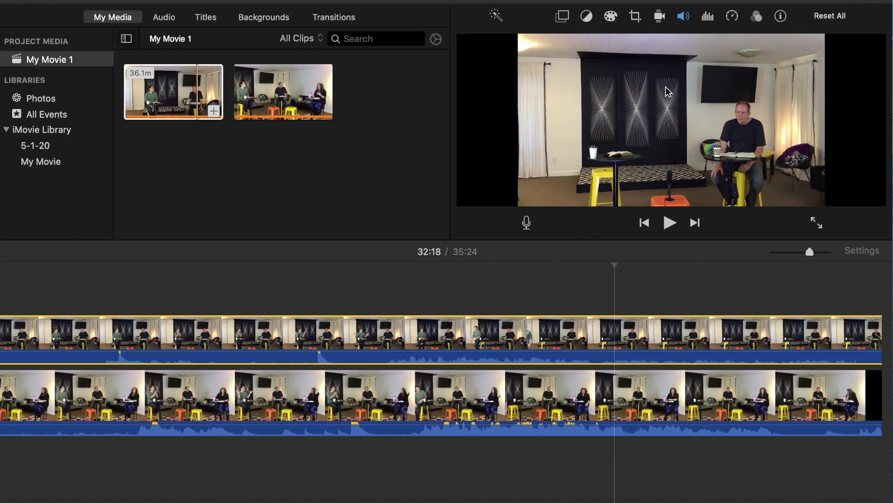
left_click(733, 18)
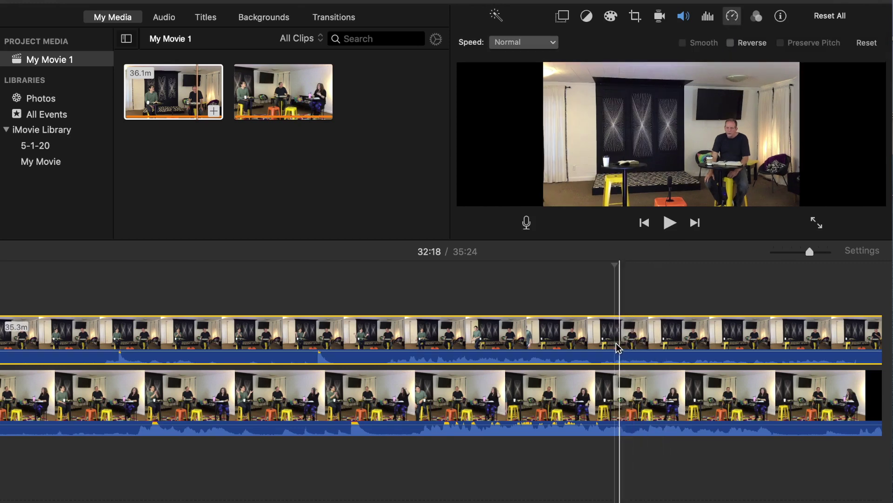
left_click(549, 45)
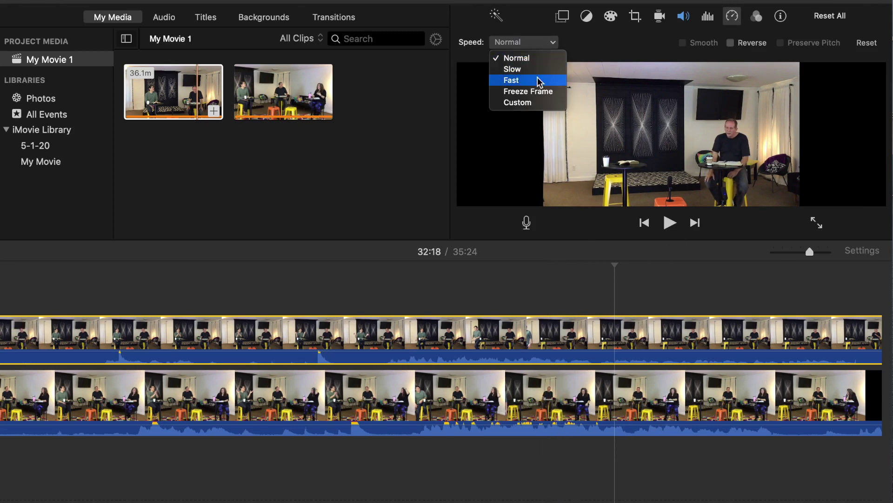
left_click(535, 102)
left_click(584, 43)
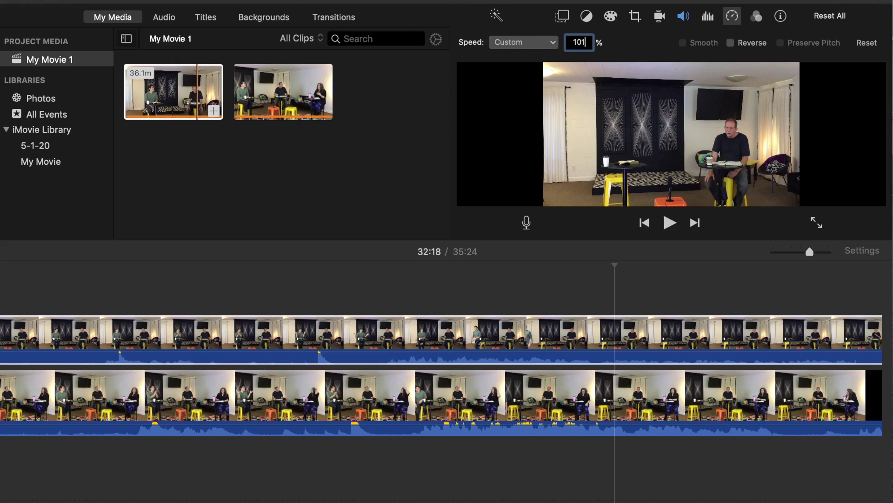
type("101")
key("Return")
Retime the cutaway from its far end, shortening and lengthening it until its speed is 108%
left_click(733, 336)
scroll(447, 376, "right", 3)
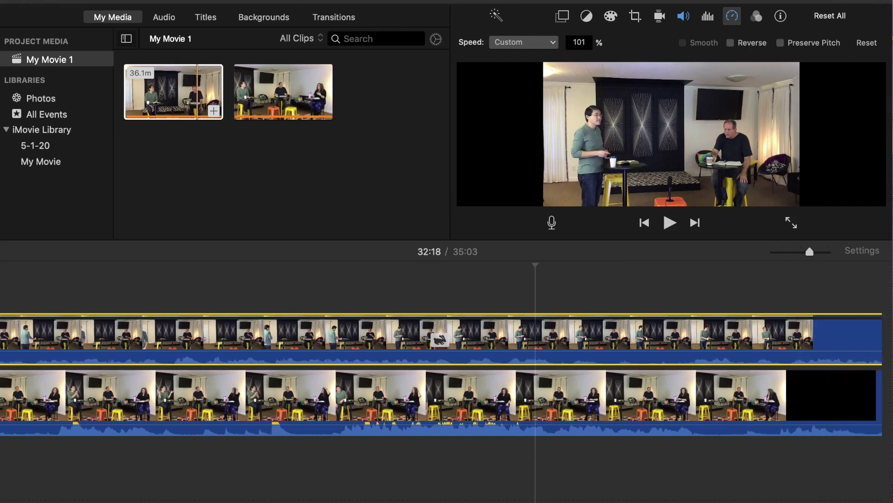
scroll(446, 377, "right", 10)
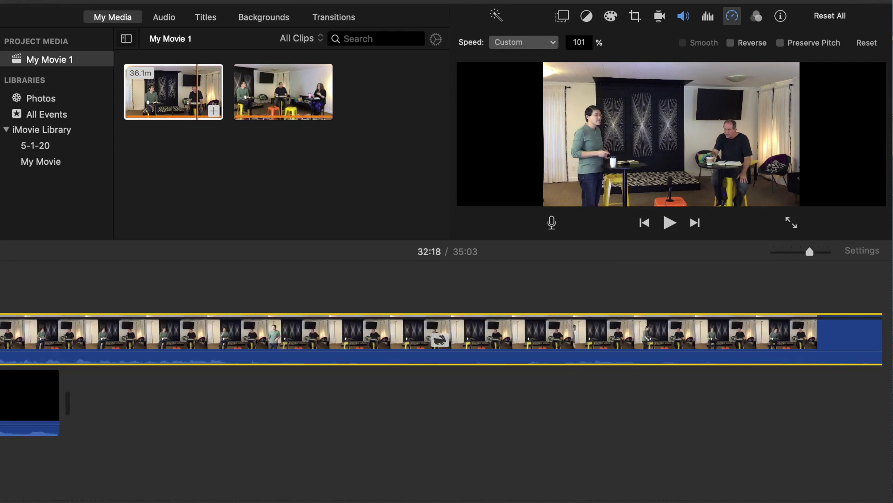
scroll(447, 377, "right", 5)
scroll(446, 377, "right", 15)
scroll(441, 340, "right", 10)
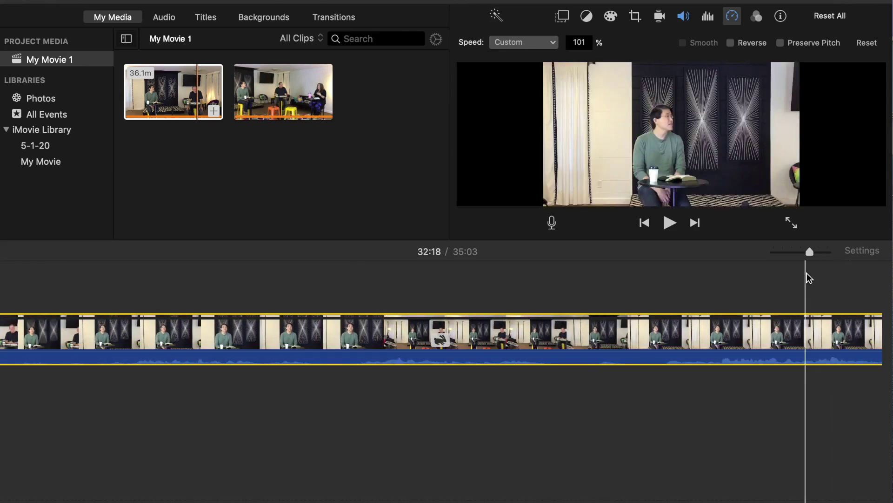
left_click_drag(810, 253, 803, 252)
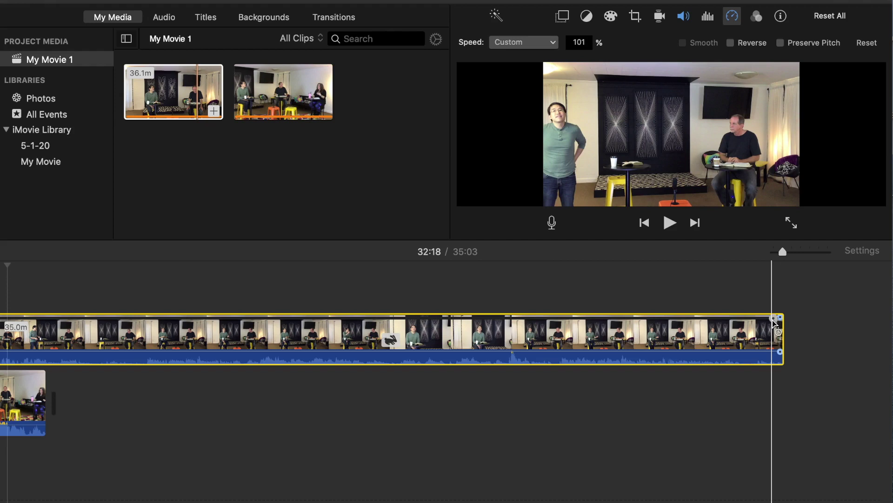
left_click_drag(727, 322, 194, 342)
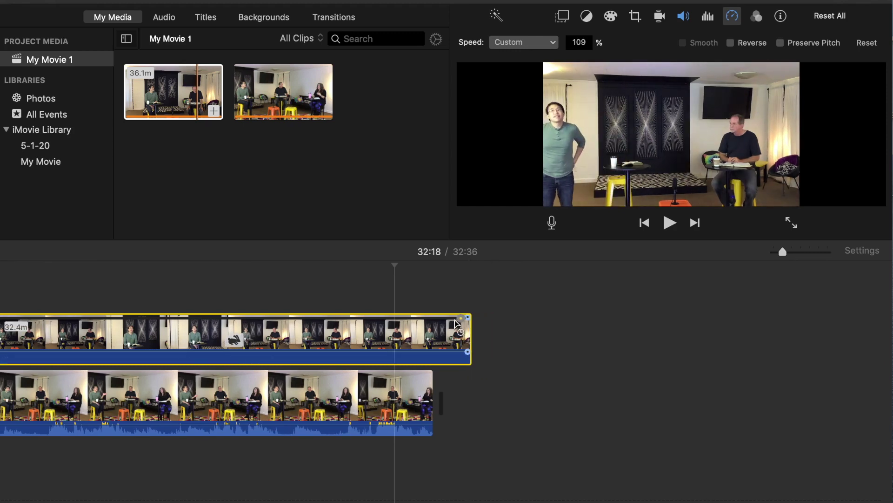
left_click_drag(442, 323, 396, 324)
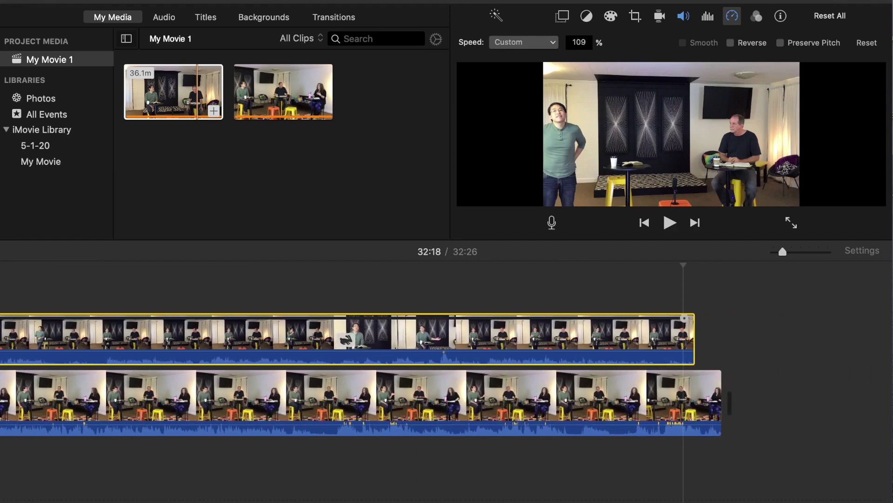
left_click_drag(646, 317, 724, 328)
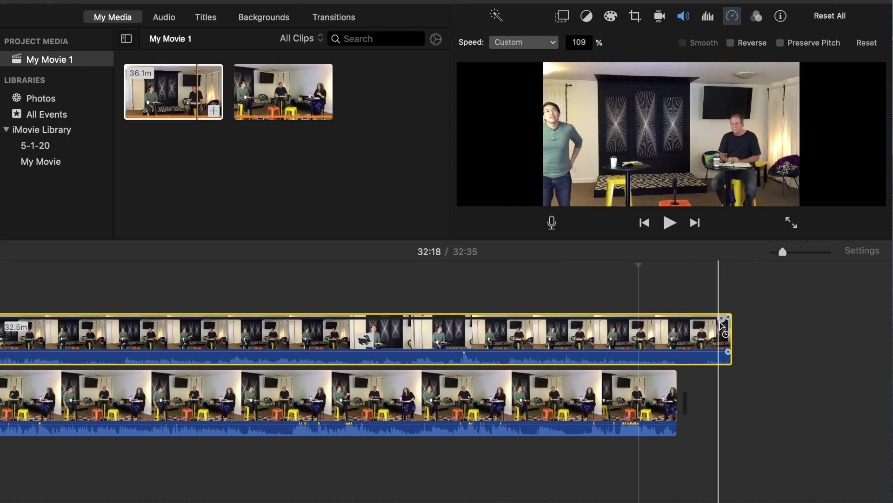
left_click_drag(728, 317, 816, 328)
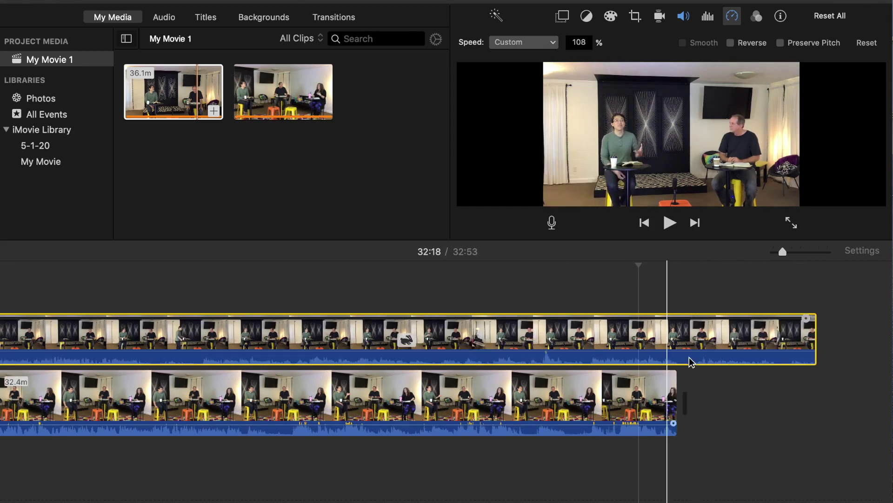
Compare the clips' audio spikes near the end and lengthen the cutaway by retiming its far end until its speed is 100%
left_click(791, 255)
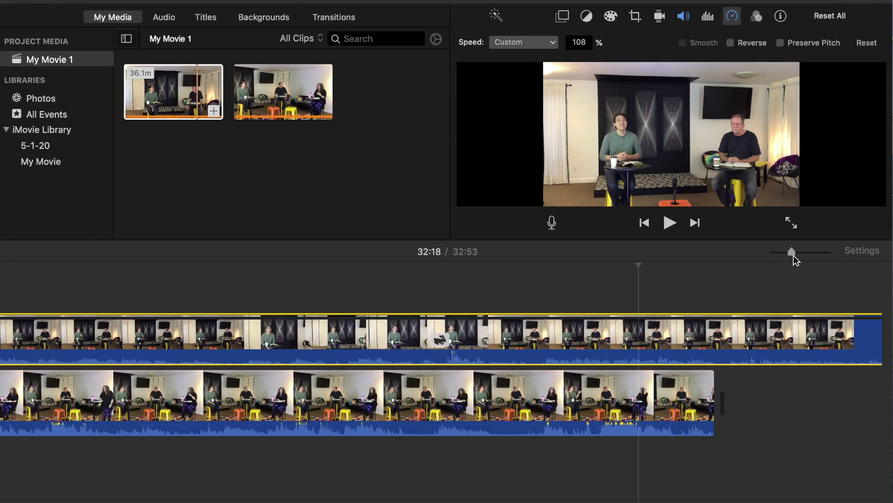
left_click(802, 255)
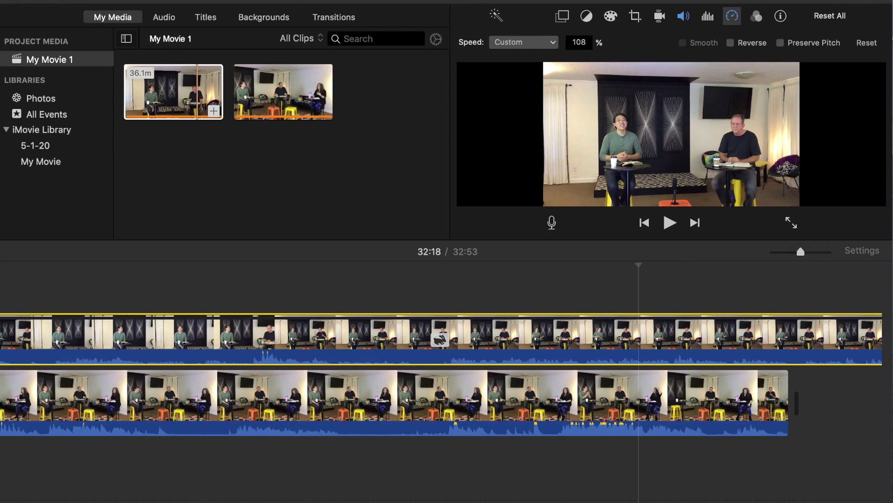
scroll(441, 372, "right", 10)
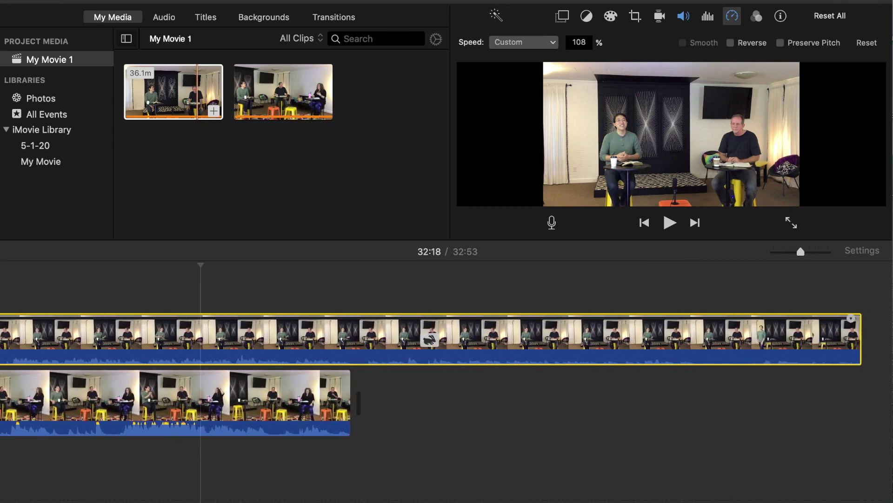
scroll(441, 372, "left", 15)
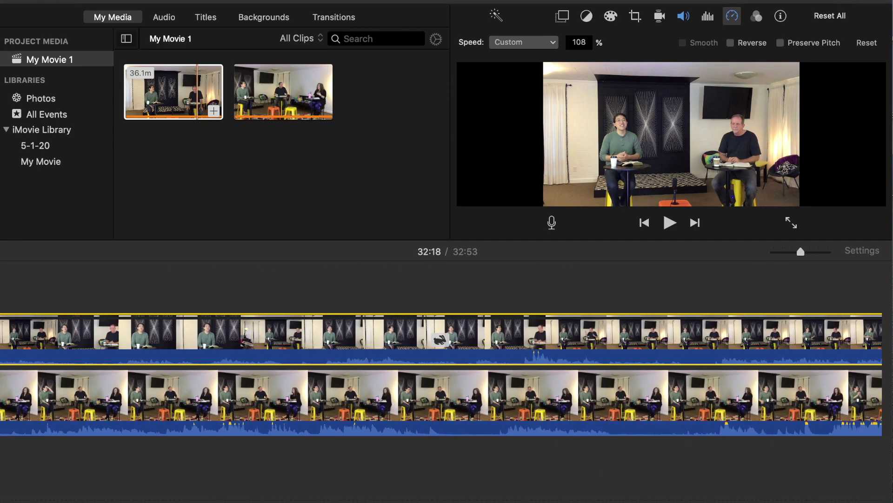
scroll(441, 373, "left", 15)
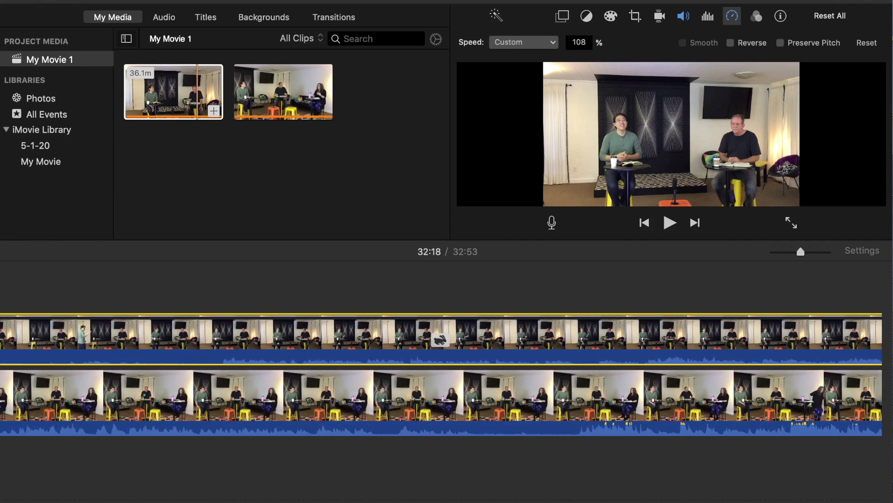
scroll(442, 372, "right", 3)
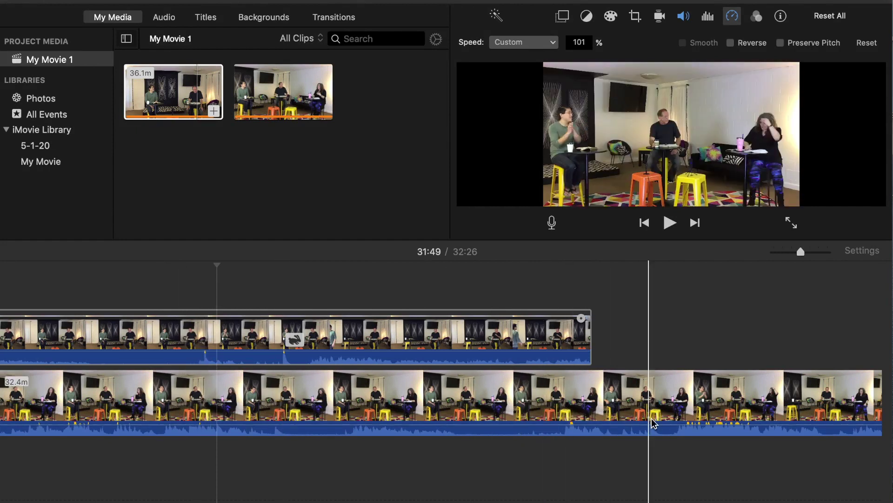
left_click_drag(582, 321, 757, 342)
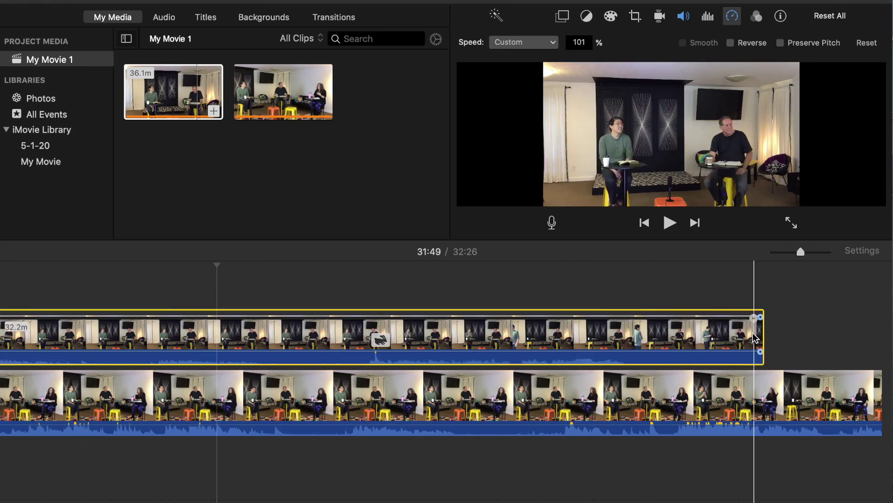
left_click_drag(754, 319, 853, 327)
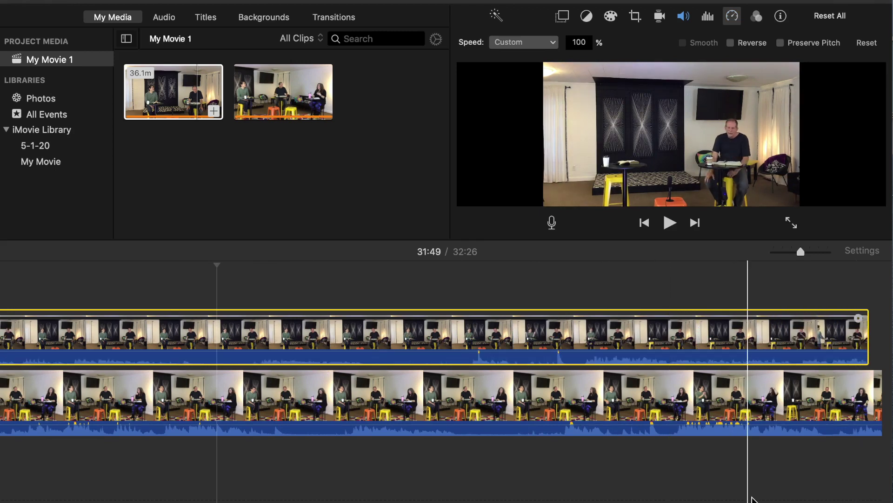
Retime the cutaway from its far end, slowing it to 99% and shortening it back to 100% towards the center shot's spikes
scroll(446, 373, "right", 6)
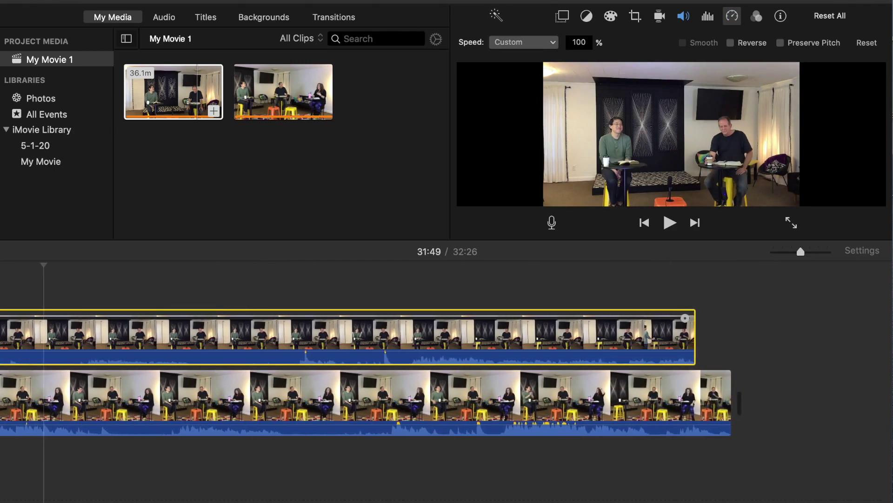
left_click_drag(559, 318, 867, 326)
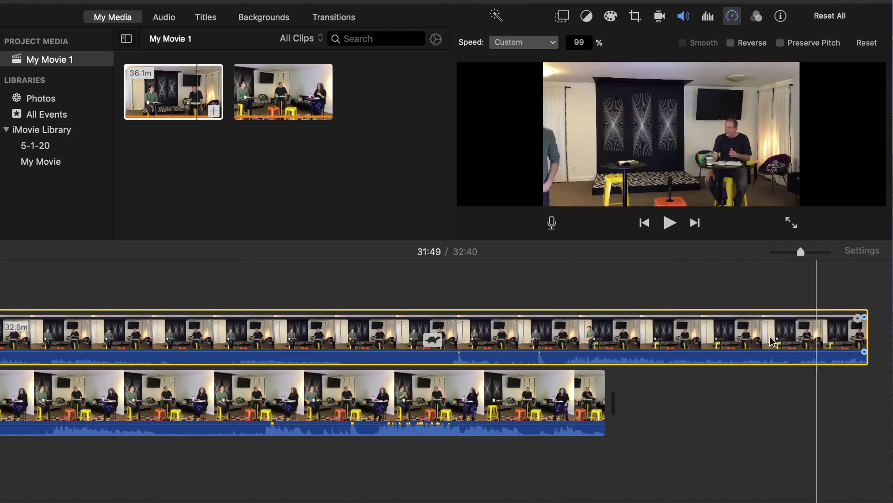
left_click_drag(858, 318, 768, 324)
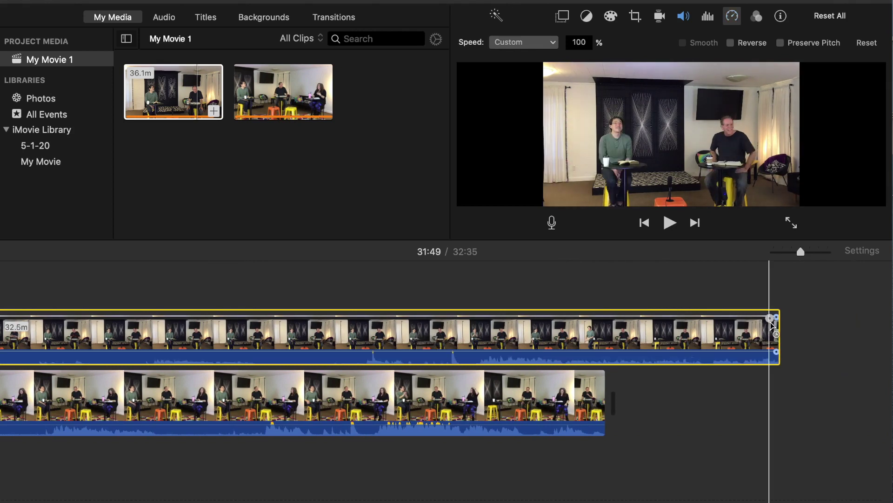
left_click_drag(747, 322, 651, 321)
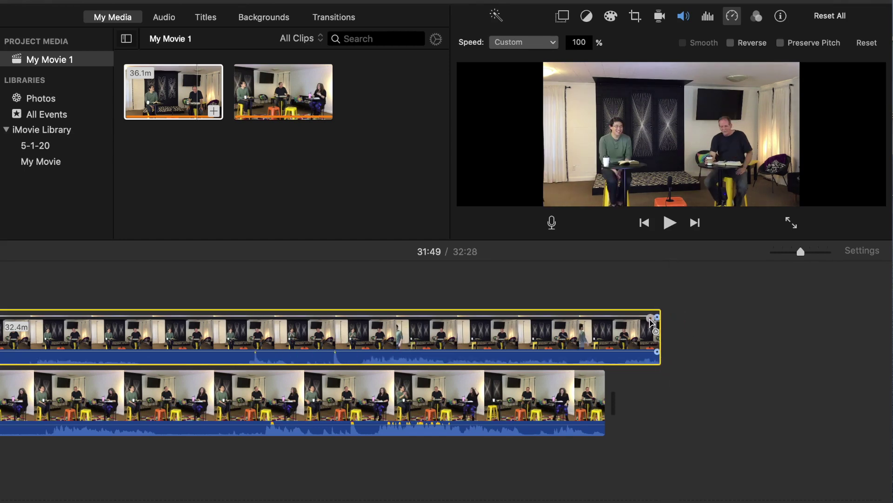
Trim the ends of the center shot and the cutaway so both stop shortly after the last pair of matching audio spikes
left_click_drag(803, 252, 813, 252)
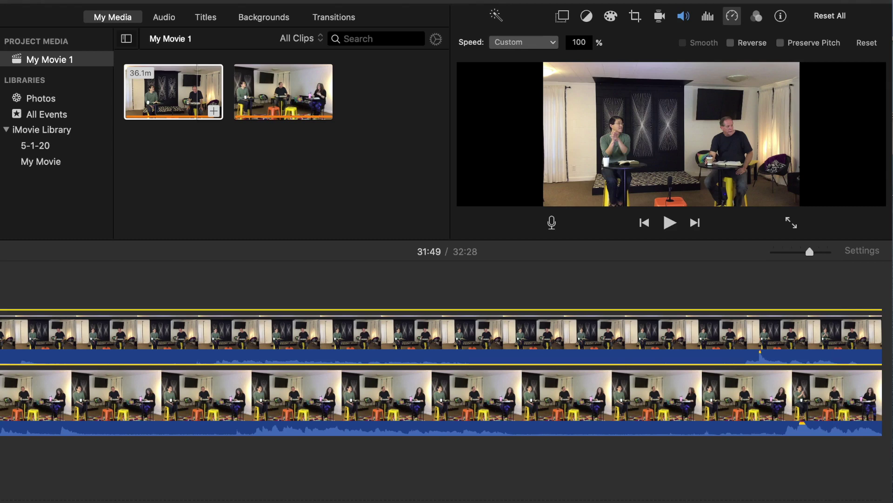
scroll(836, 335, "right", 5)
scroll(442, 375, "right", 3)
scroll(443, 375, "right", 5)
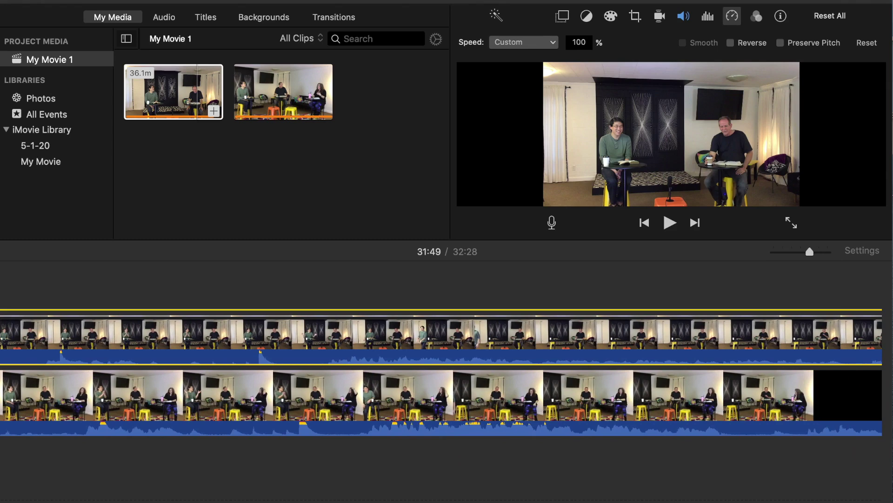
scroll(750, 441, "right", 8)
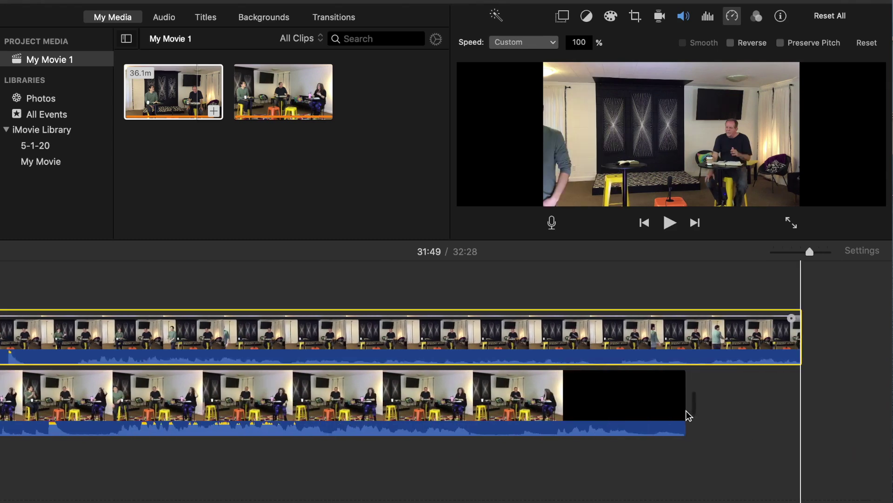
left_click_drag(685, 402, 319, 408)
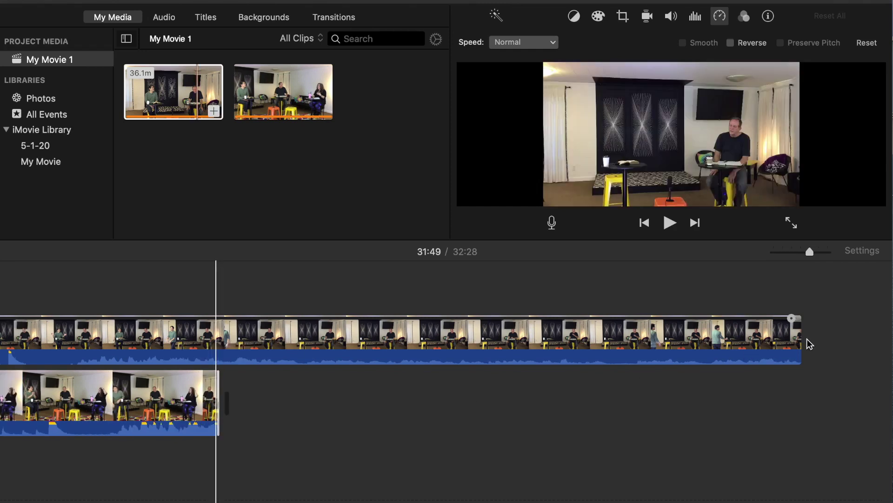
left_click_drag(798, 339, 213, 347)
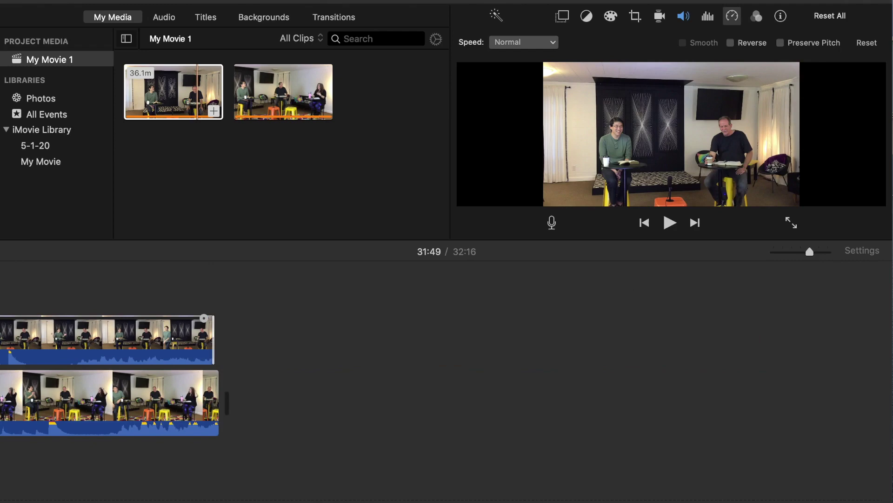
Extend the center shot's end to 32:18 and lengthen the cutaway by retiming it until its audio spikes approach the center shot's spikes
scroll(264, 374, "left", 12)
scroll(264, 374, "right", 4)
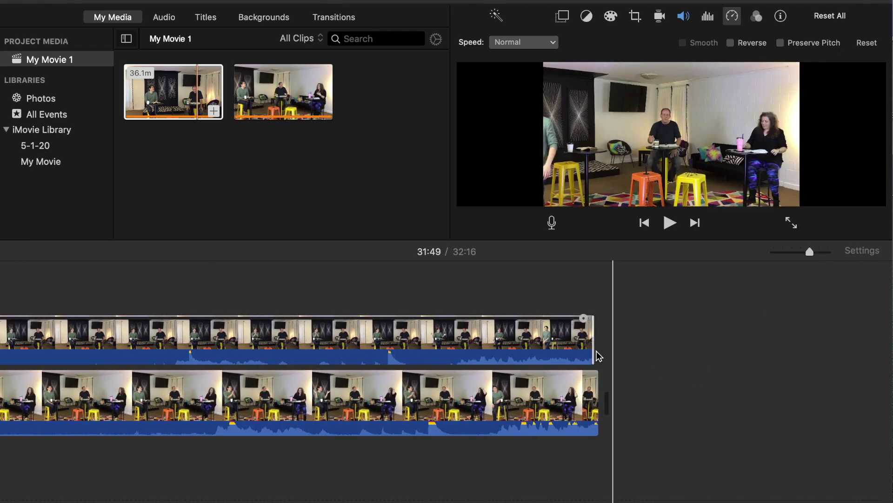
left_click_drag(597, 384, 668, 386)
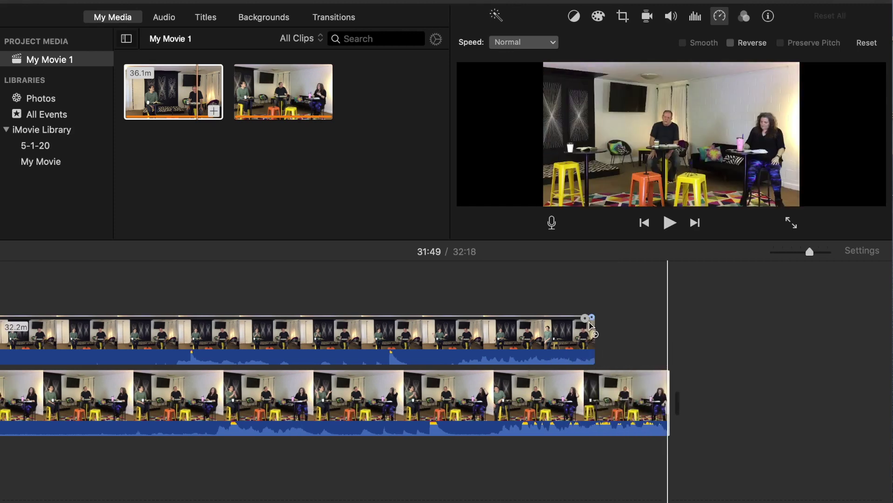
left_click_drag(587, 323, 621, 325)
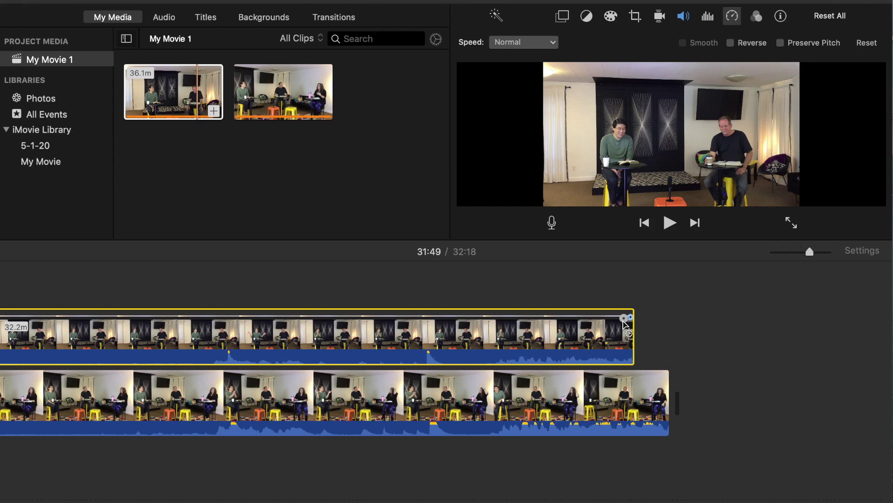
Fine-tune the cutaway's retiming so its last audio spike meets the center shot's, playing the section around 32:12 to check the sync
left_click(224, 303)
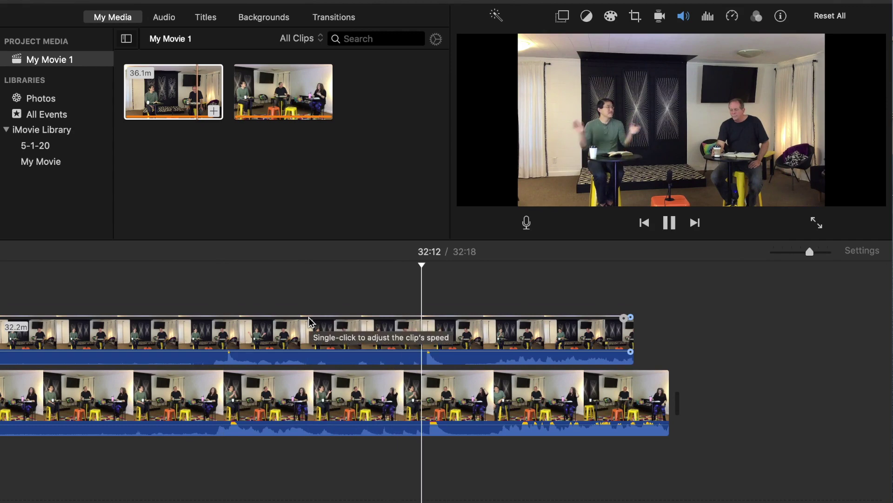
key("space")
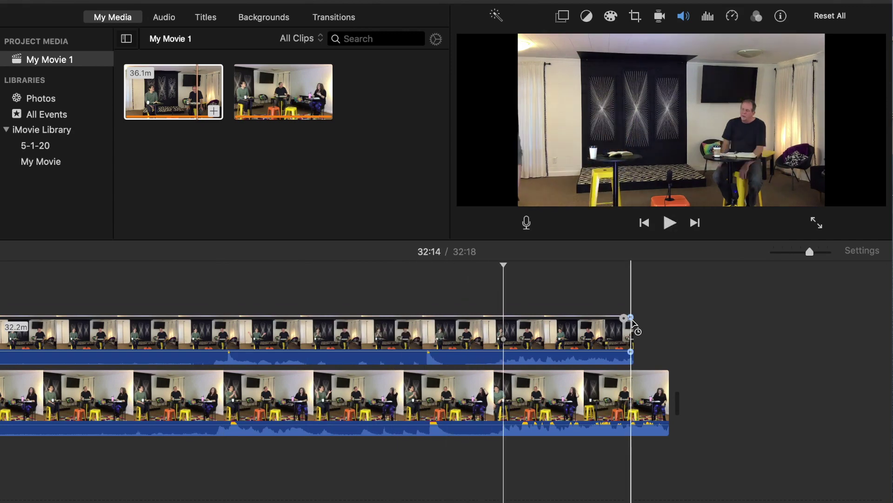
left_click_drag(810, 252, 818, 251)
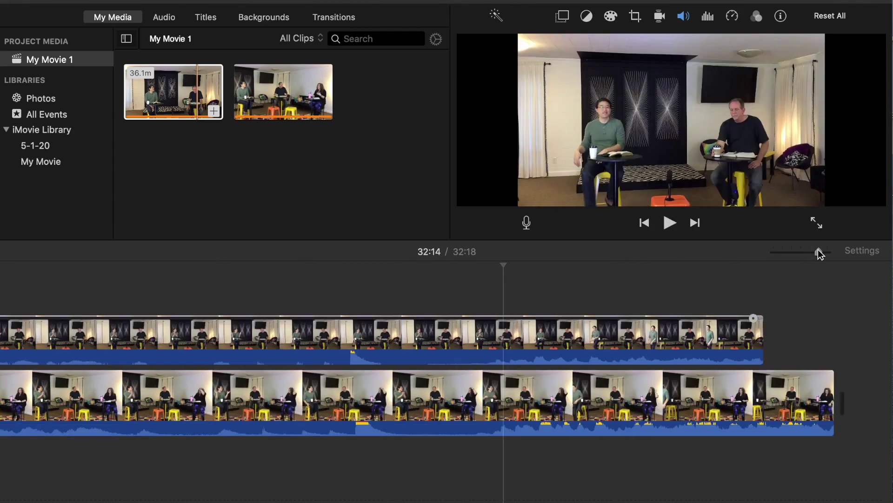
left_click_drag(755, 320, 760, 322)
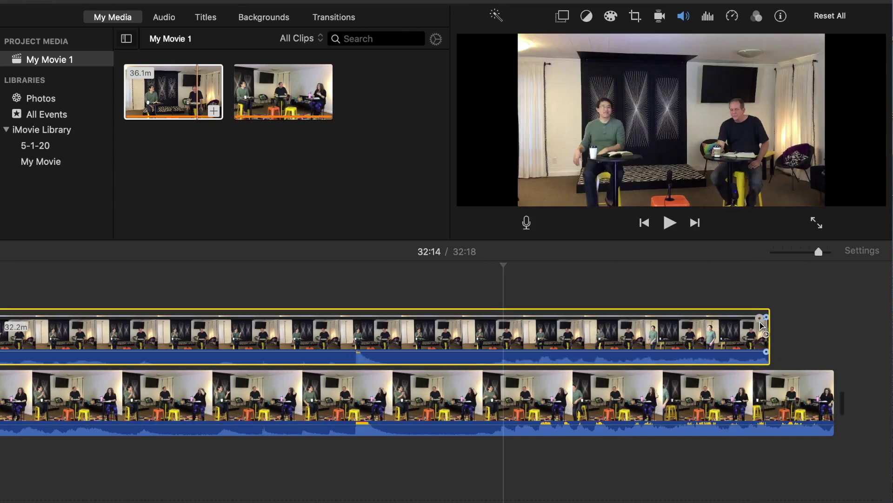
left_click(352, 304)
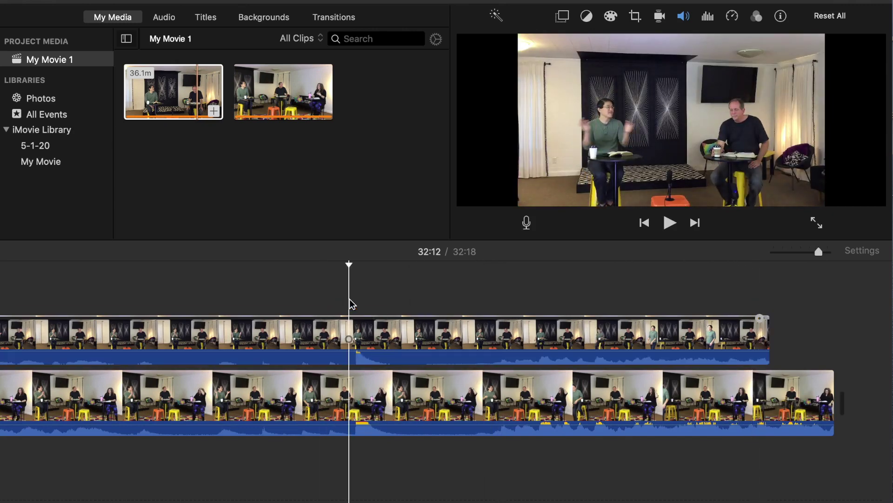
key("space")
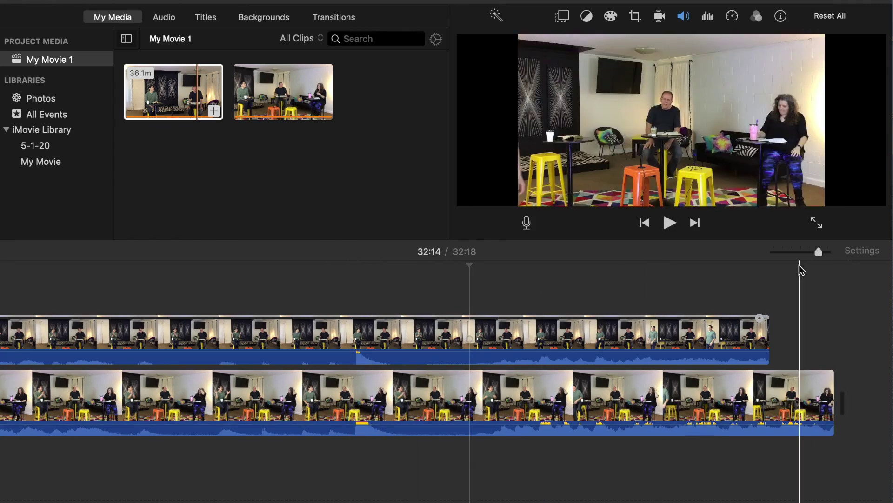
Play the section around 00:15 near the beginning to check that the two clips' audio is in sync there
left_click_drag(818, 252, 783, 250)
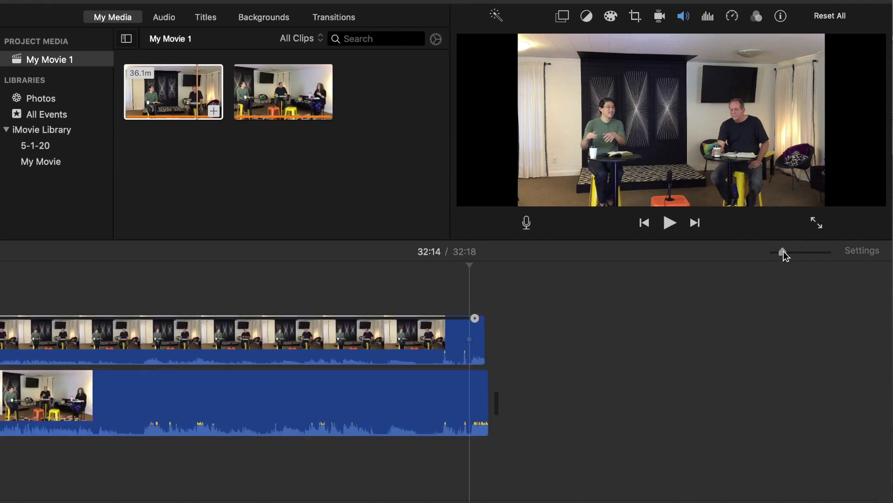
scroll(309, 466, "left", 10)
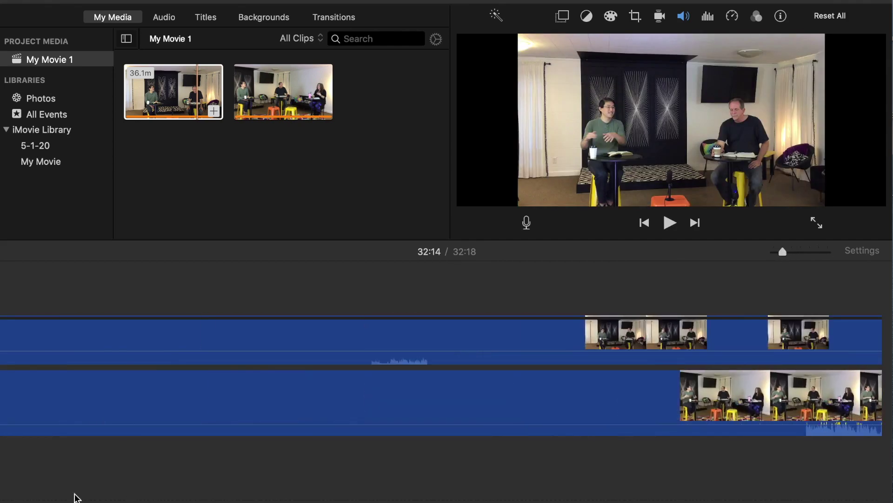
left_click(113, 455)
key("space")
left_click(116, 459)
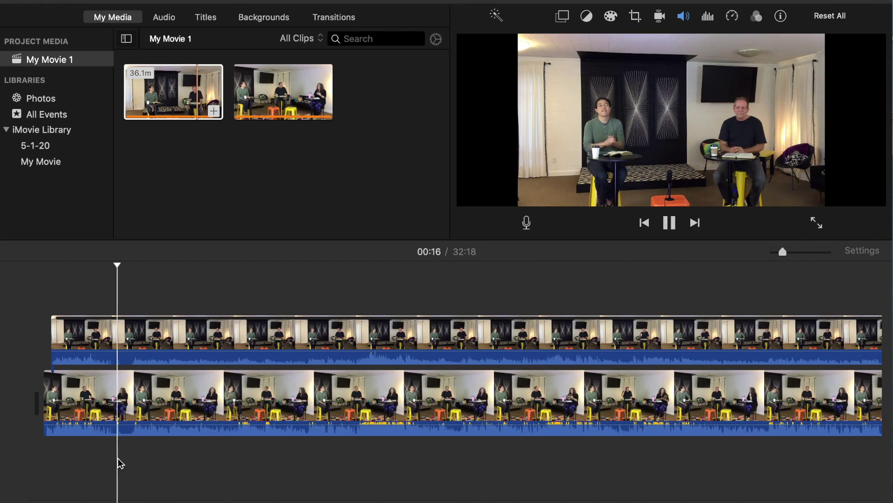
left_click(111, 459)
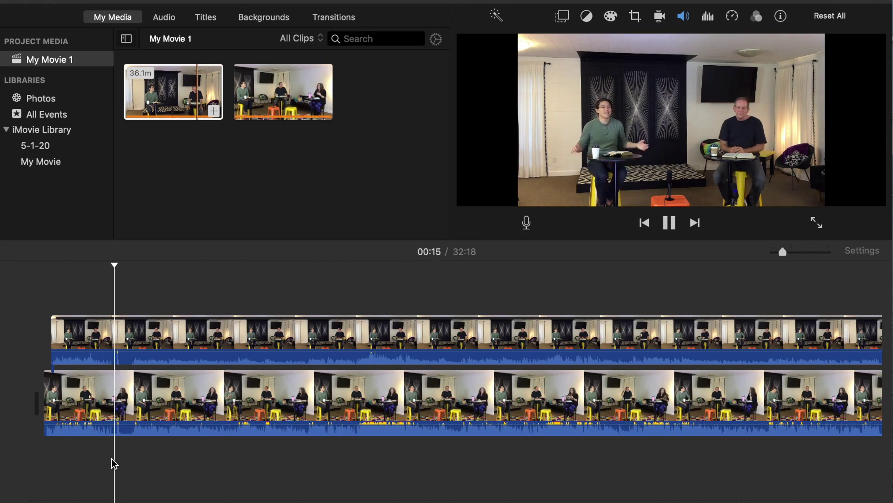